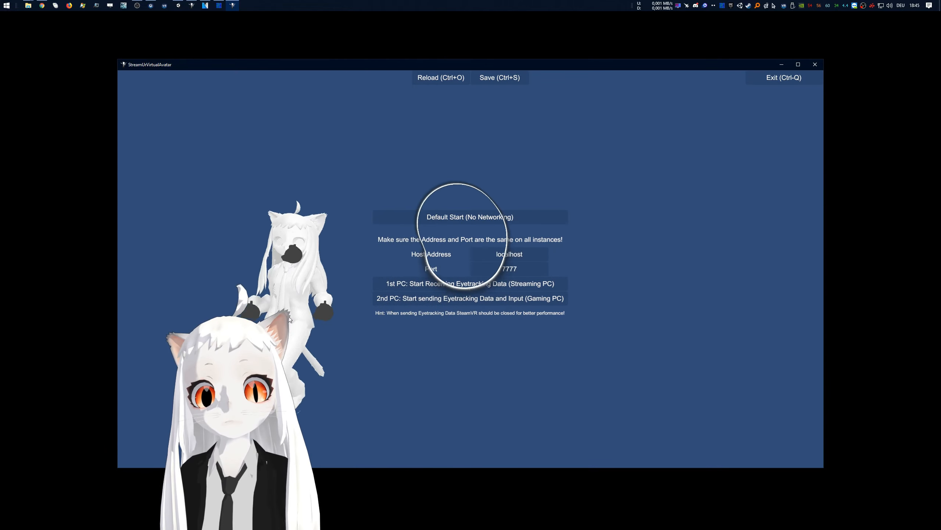
# Start SUVA without networking, open the SUVA Unity Plugin folder from About/Help and select SUVA_AvatarCreator 1.5.3.unitypackage.
pyautogui.click(451, 221)
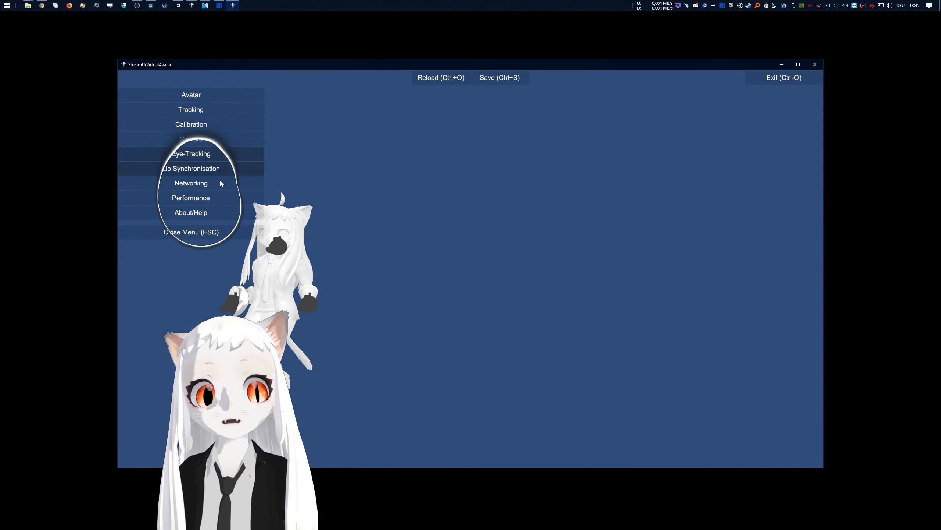
pyautogui.click(216, 214)
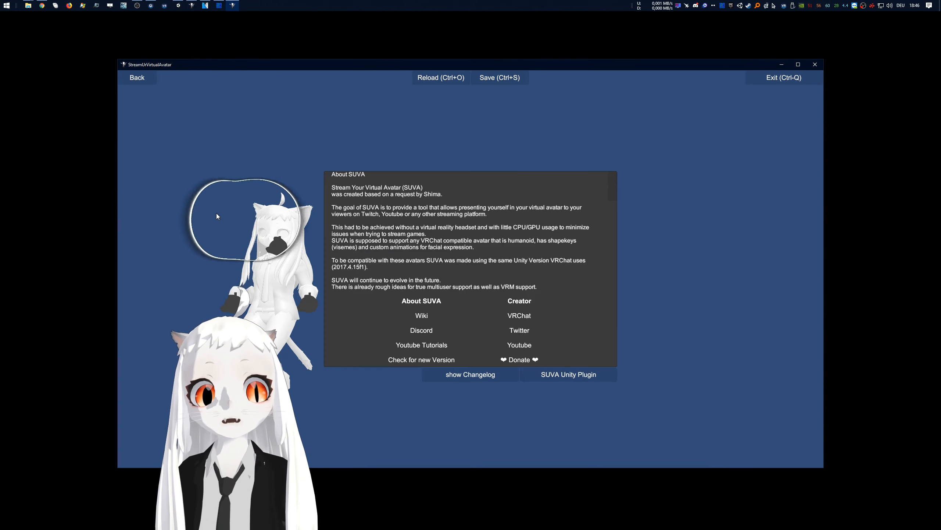
pyautogui.click(565, 378)
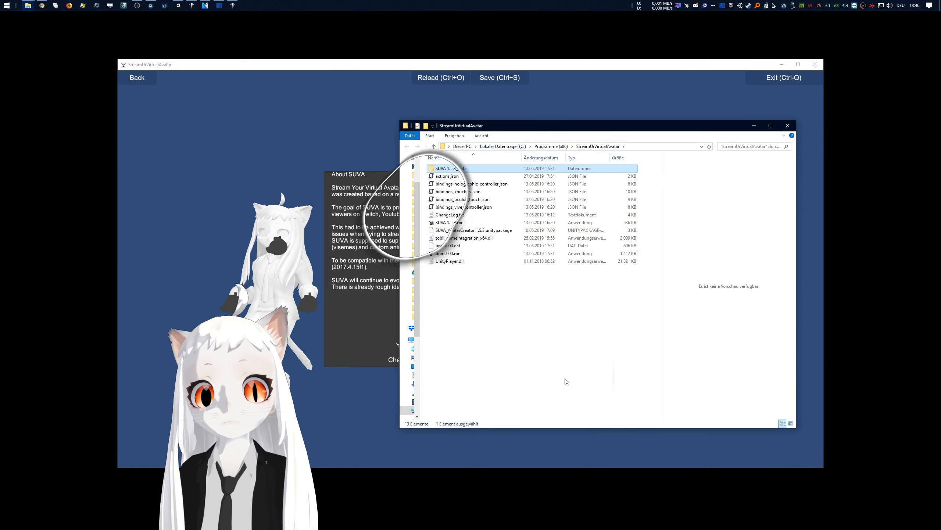
pyautogui.moveTo(581, 130); pyautogui.dragTo(476, 127)
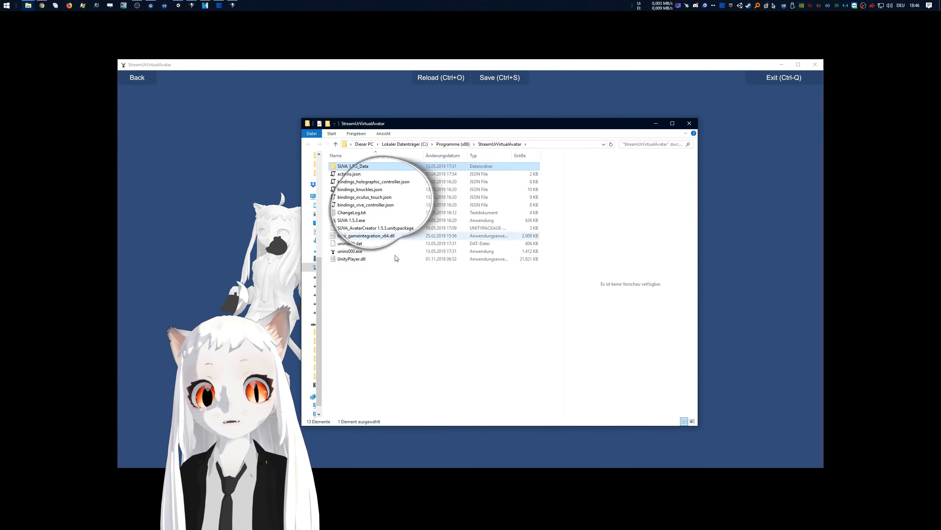
pyautogui.click(377, 284)
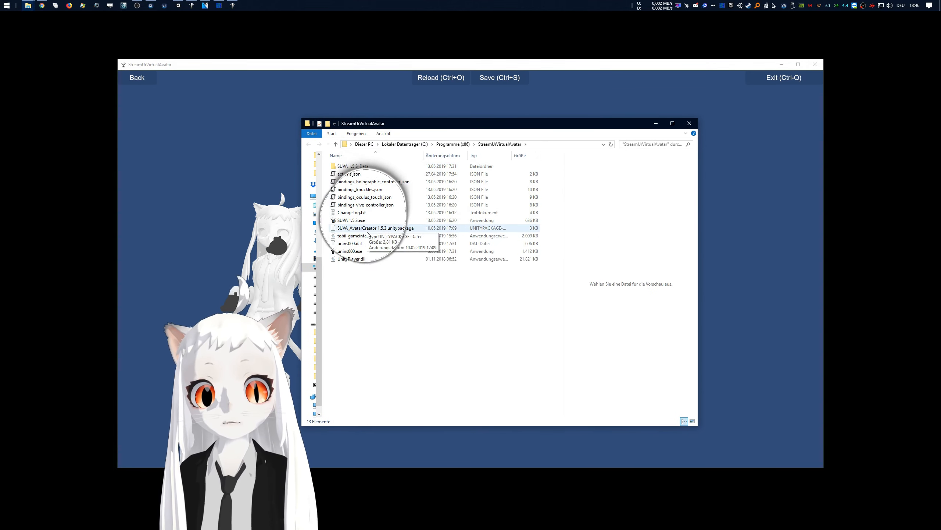
pyautogui.click(399, 228)
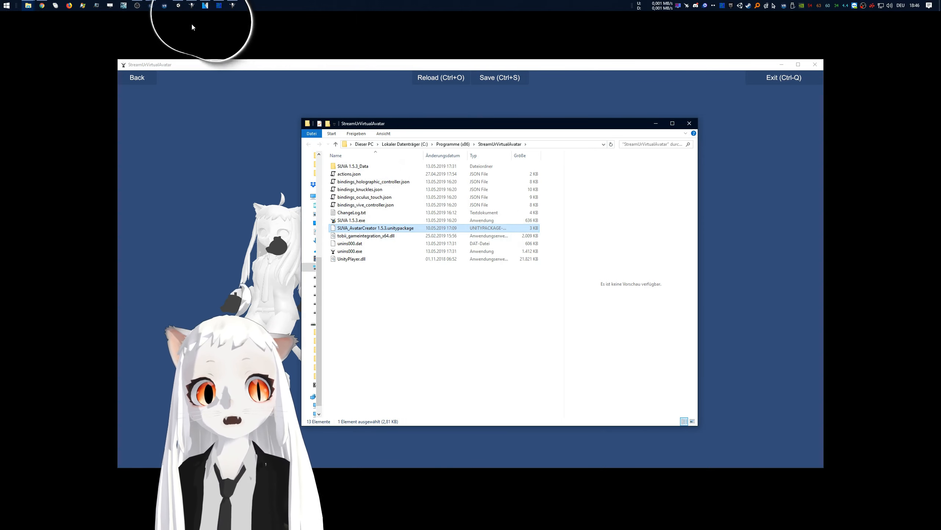
# Switch to Unity, duplicate the HouppouInSuitNewEyes avatar in the scene and deactivate the original.
pyautogui.click(179, 5)
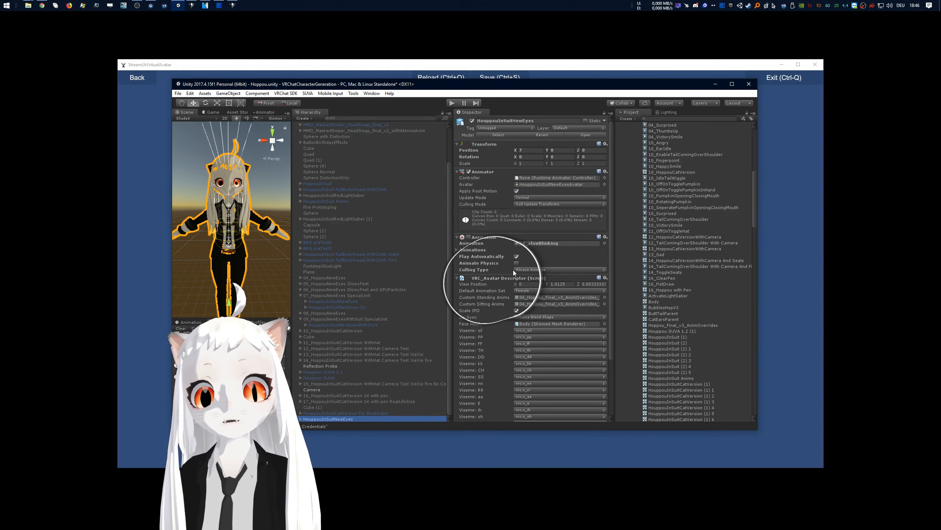
pyautogui.scroll(-3, 504, 269)
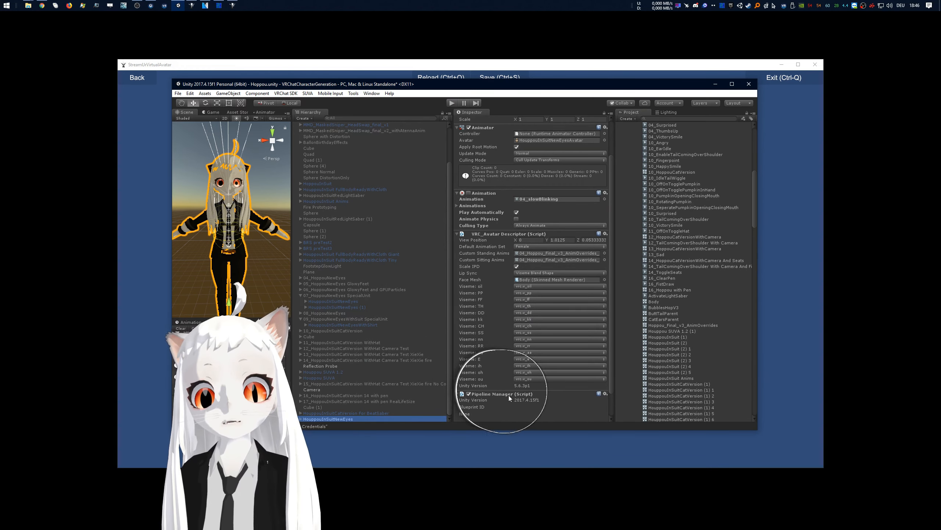
pyautogui.click(334, 414)
pyautogui.click(332, 419)
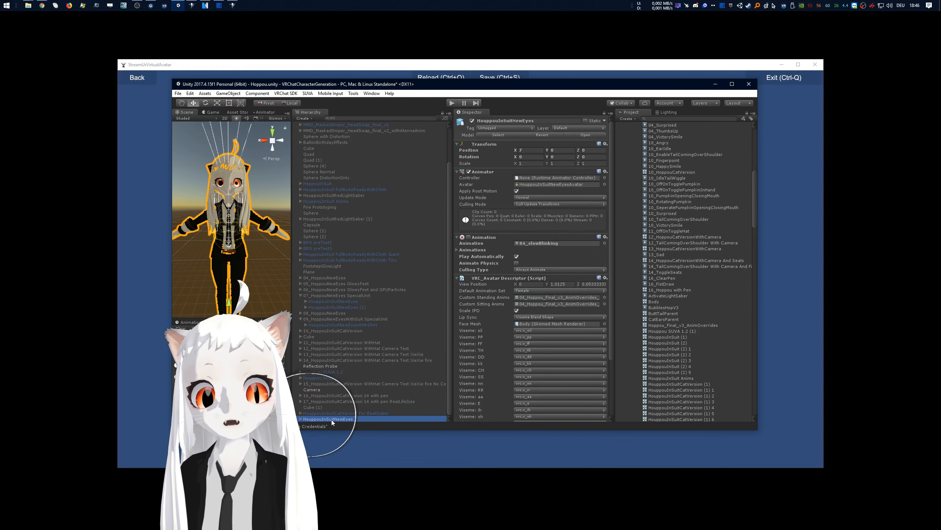
pyautogui.hotkey('ctrl', 'd')
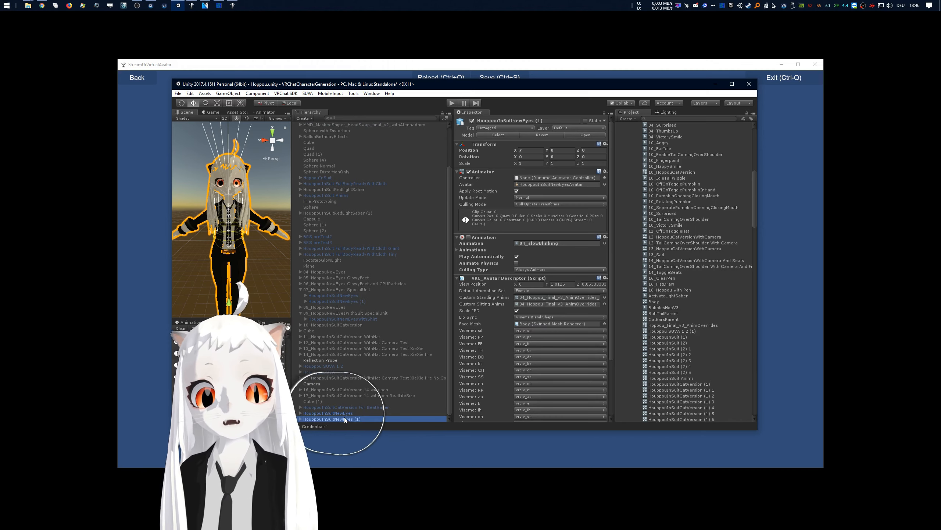
pyautogui.click(336, 413)
pyautogui.click(472, 122)
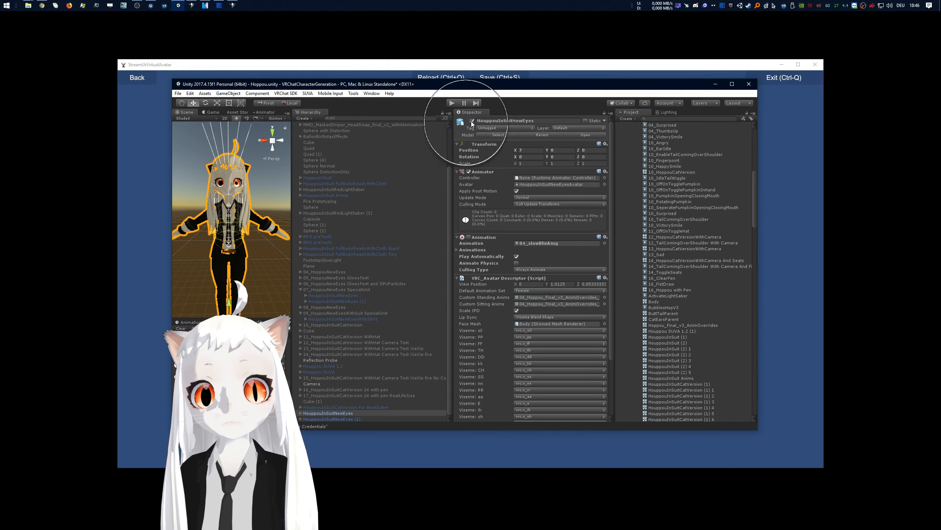
# Rename the duplicated avatar as HouppouInSuitNewEyes SUVA.
pyautogui.click(359, 419)
pyautogui.click(366, 420)
pyautogui.click(366, 419)
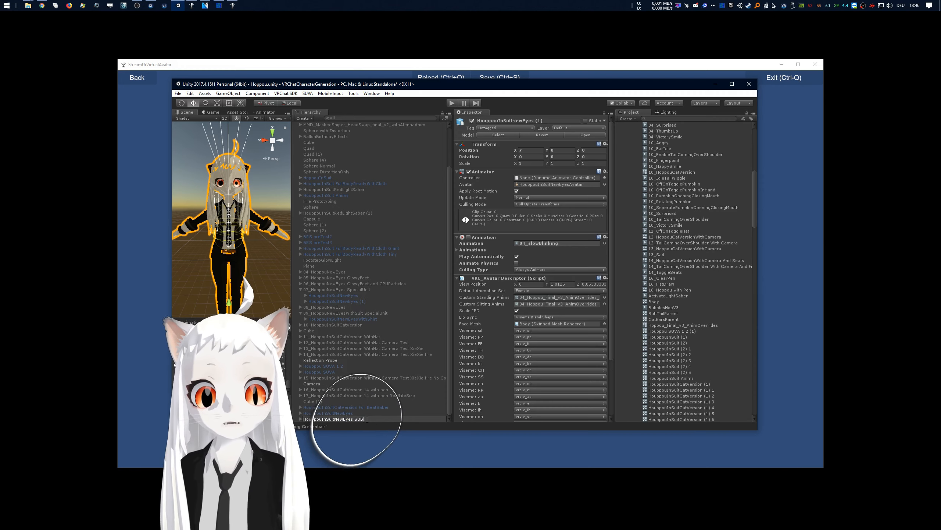
pyautogui.press('Return')
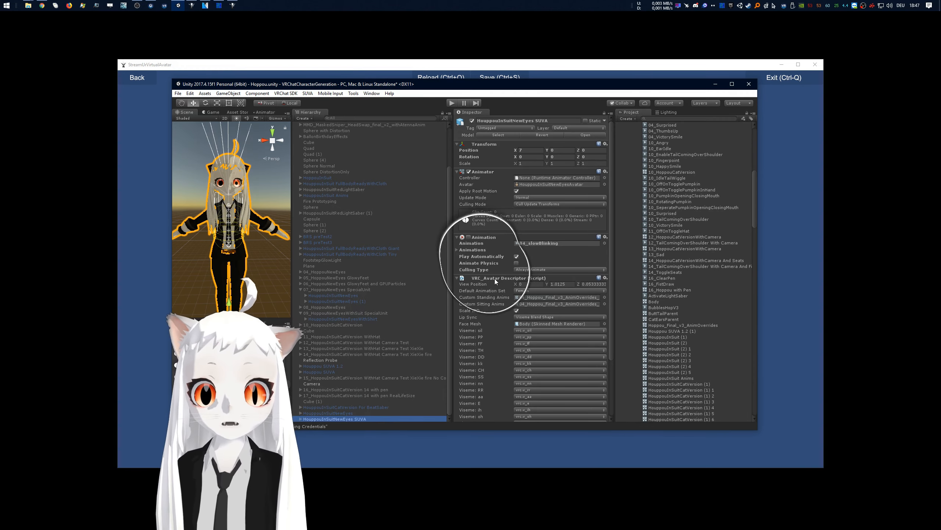
# Remove the VRC_Avatar Descriptor and Pipeline Manager components from the HouppouInSuitNewEyes SUVA avatar.
pyautogui.rightClick(495, 280)
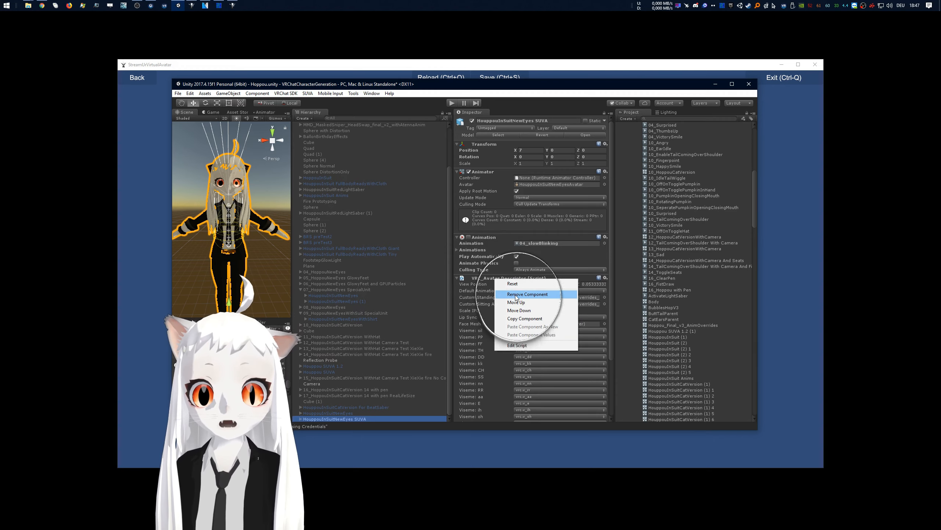
pyautogui.click(526, 294)
pyautogui.rightClick(506, 276)
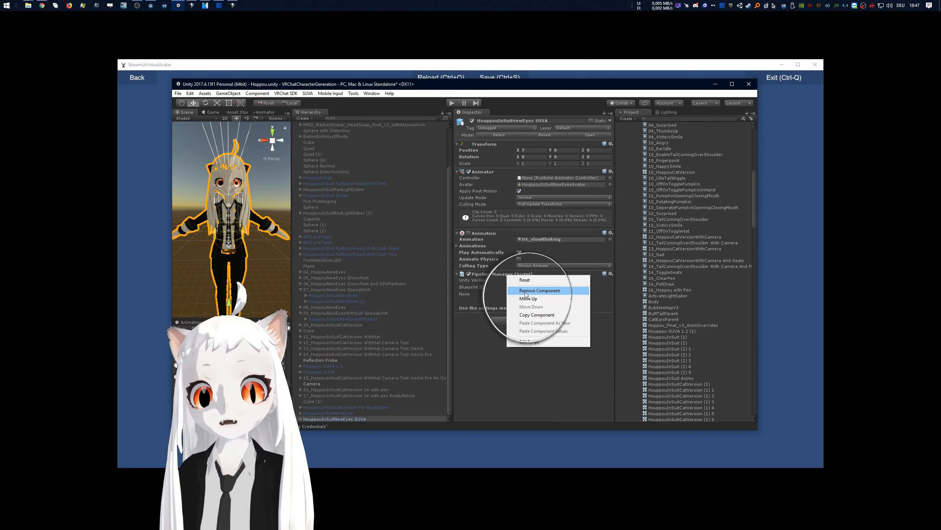
pyautogui.click(523, 292)
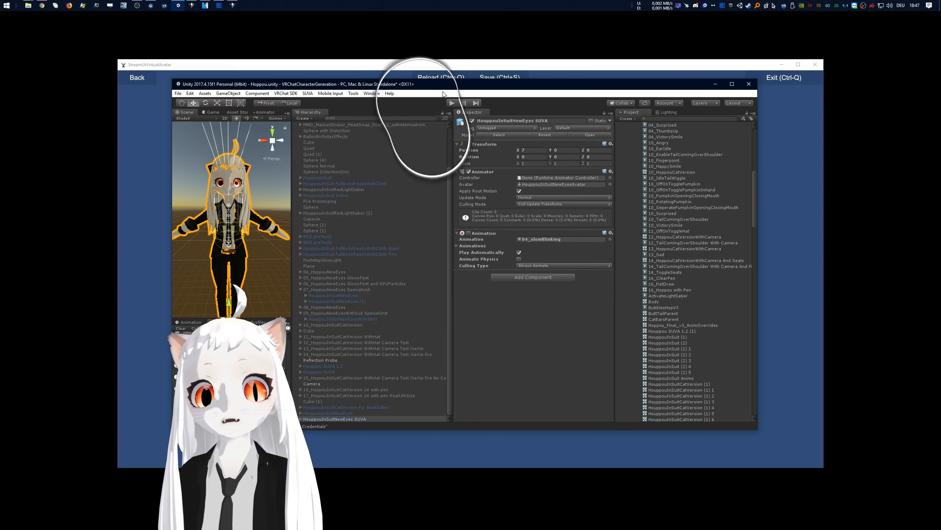
# Import SUVA_AvatarCreator 1.5.3.unitypackage from the StreamUrVirtualAvatar folder into the Unity project and close the import dialog.
pyautogui.hotkey('alt', 'Tab')
pyautogui.moveTo(472, 128); pyautogui.dragTo(354, 119)
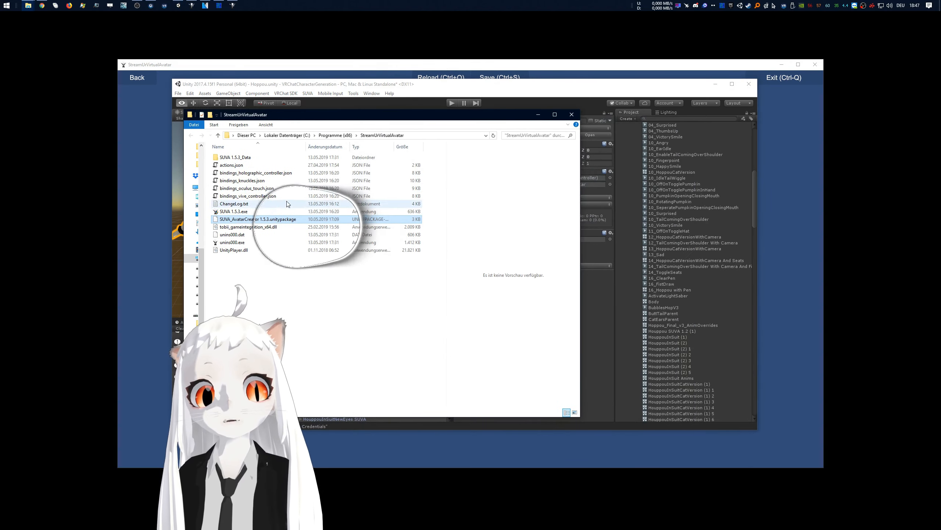
pyautogui.moveTo(278, 221); pyautogui.dragTo(678, 240)
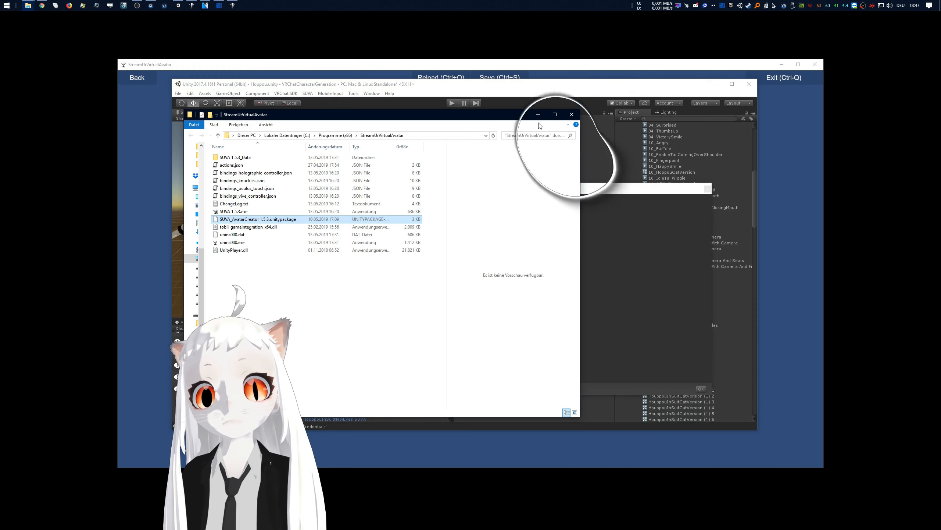
pyautogui.moveTo(513, 190); pyautogui.dragTo(506, 175)
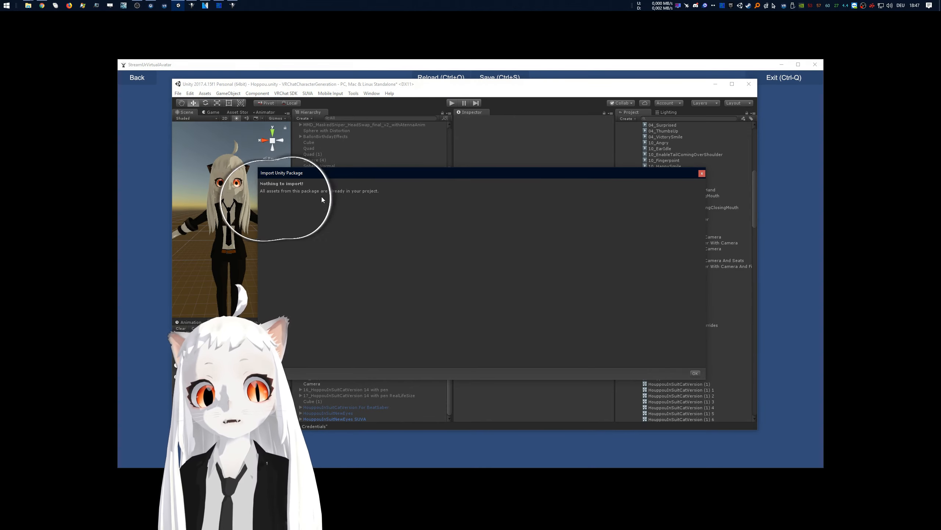
pyautogui.click(695, 373)
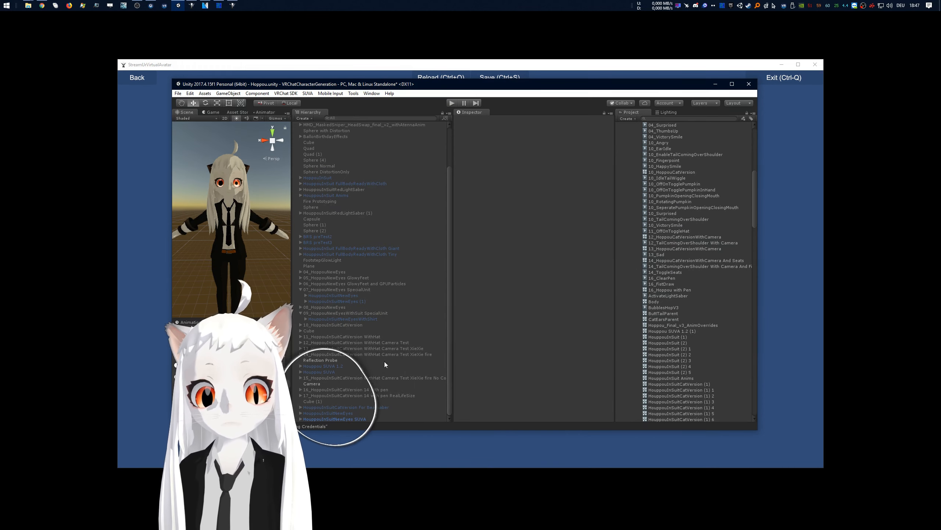
# Add the SUVA_Avatar Descriptor component to the HouppouInSuitNewEyes SUVA avatar.
pyautogui.click(338, 419)
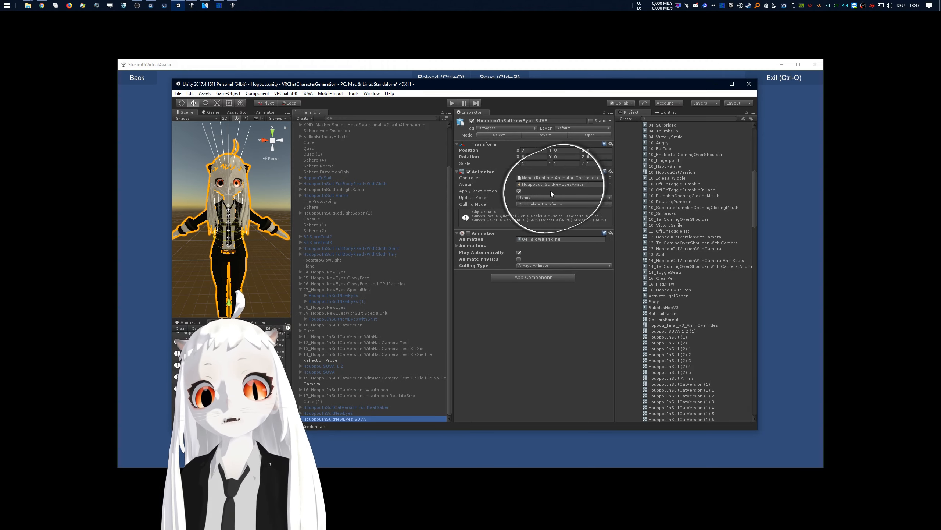
pyautogui.click(522, 278)
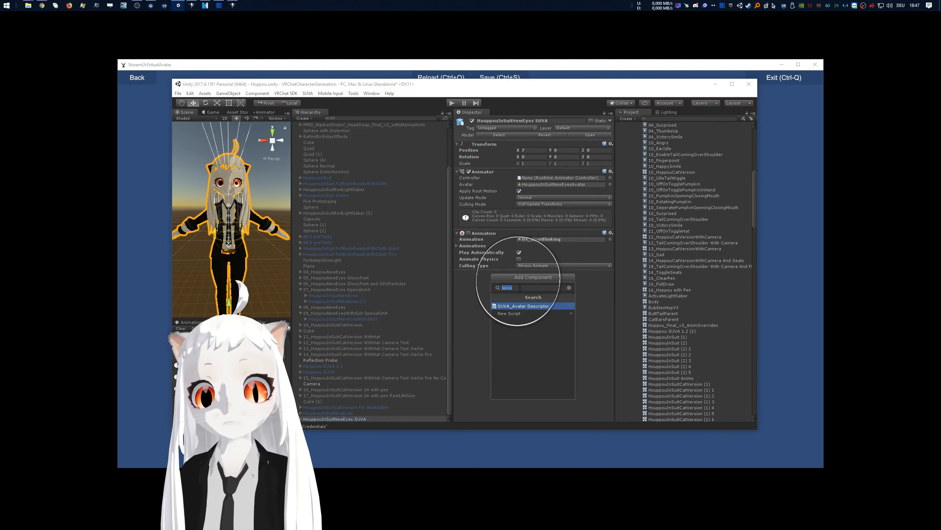
pyautogui.click(522, 306)
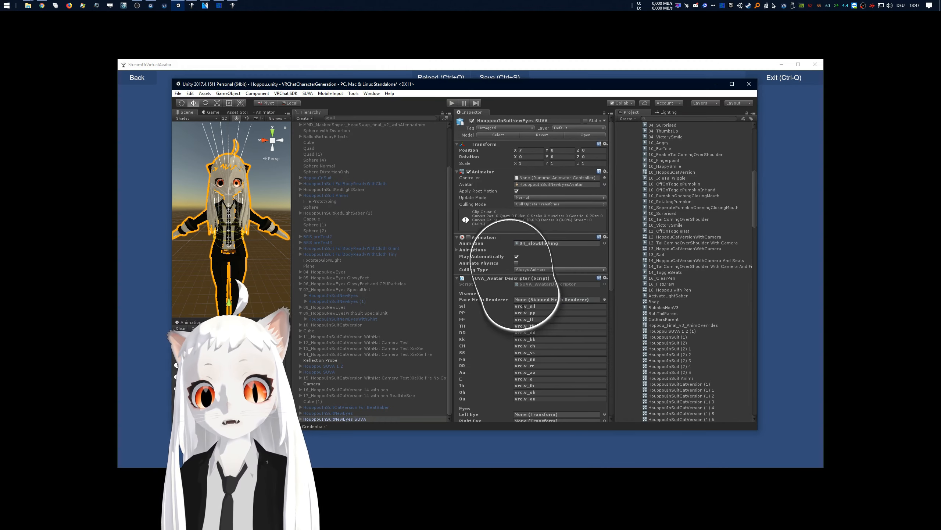
# Examine the SUVA_Avatar Descriptor's viseme, eye and emote fields and compare them with the blend shapes of the avatar's Body mesh.
pyautogui.scroll(-3, 474, 194)
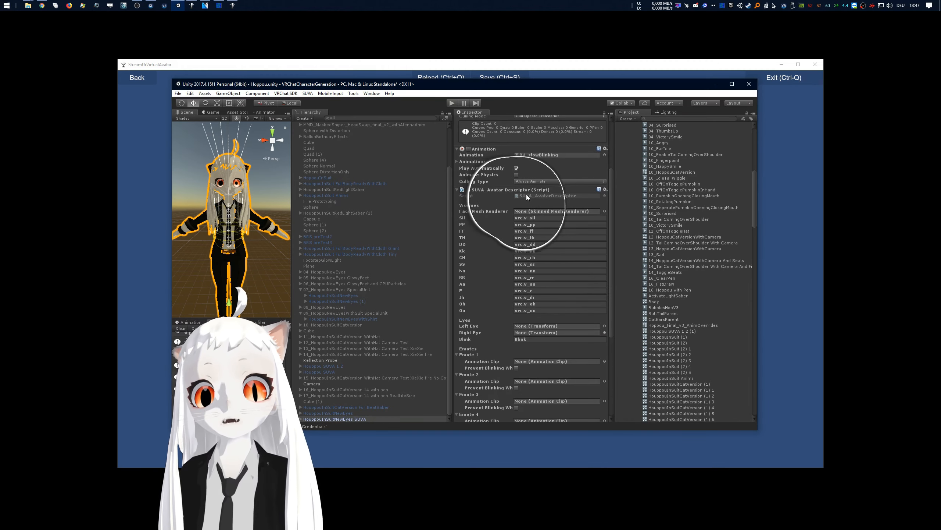
pyautogui.moveTo(610, 210)
pyautogui.mouseDown()
pyautogui.moveTo(603, 296)
pyautogui.moveTo(608, 210)
pyautogui.mouseUp()
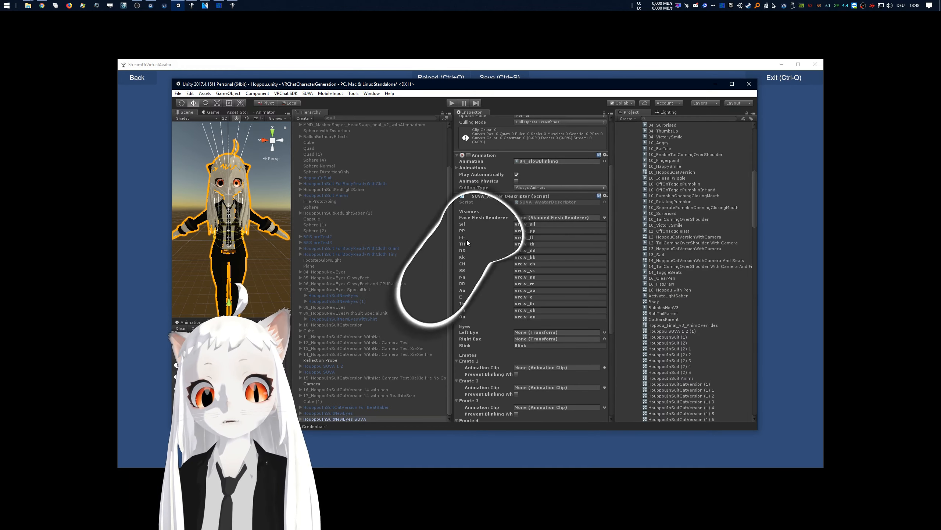
pyautogui.scroll(-1, 311, 413)
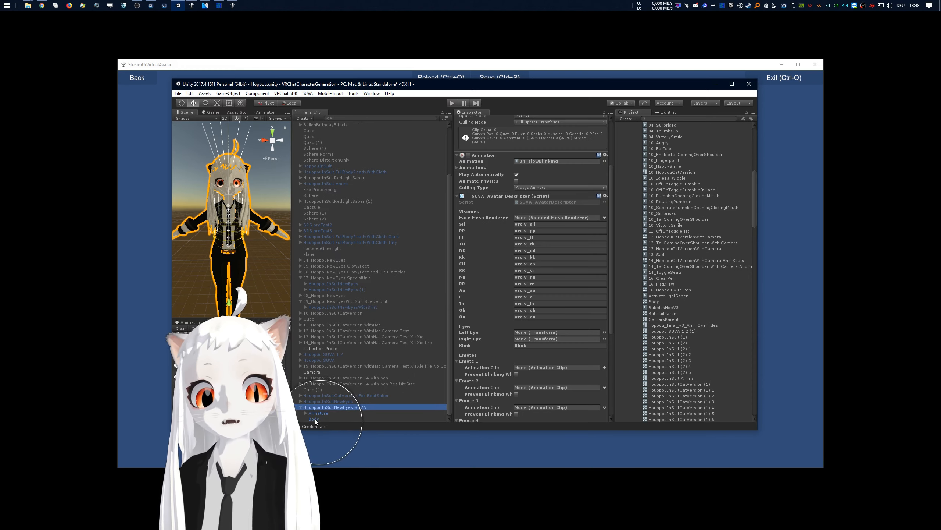
pyautogui.click(315, 419)
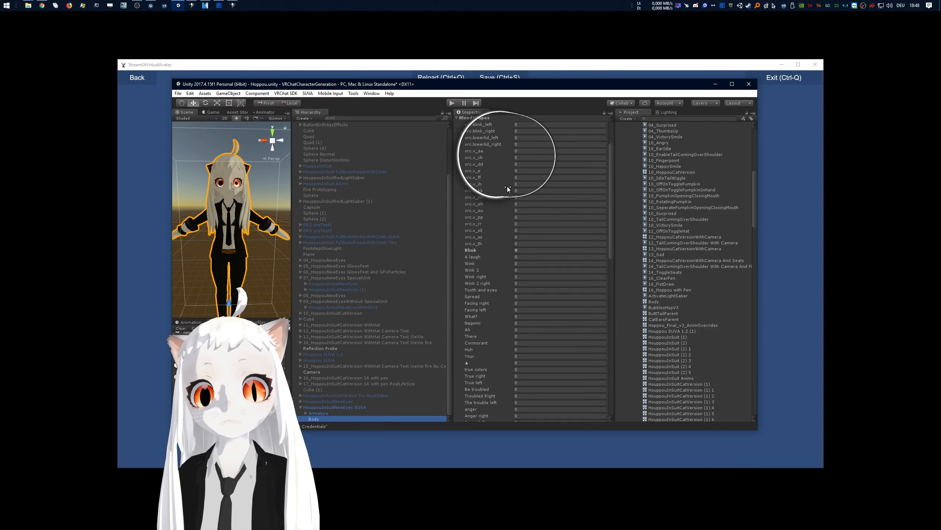
pyautogui.scroll(3, 507, 189)
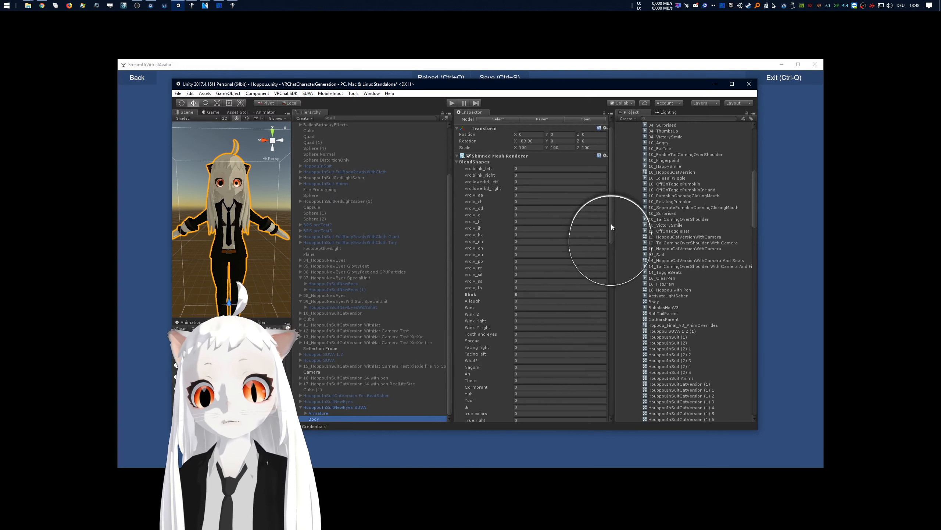
pyautogui.moveTo(610, 223); pyautogui.dragTo(493, 275)
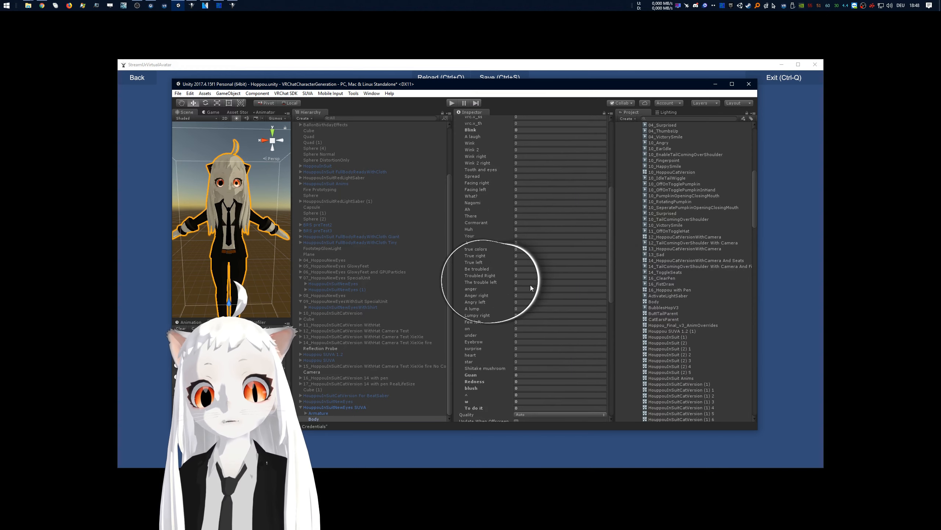
pyautogui.moveTo(609, 265); pyautogui.dragTo(609, 194)
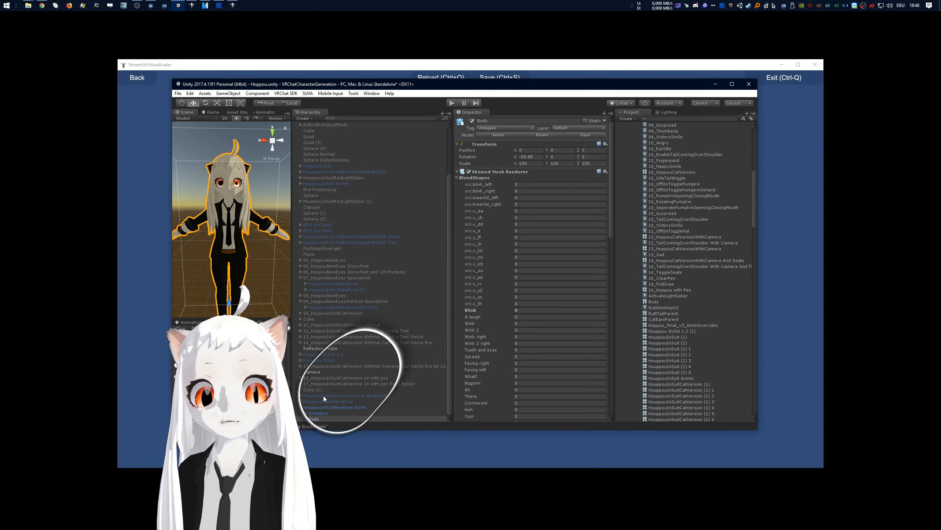
pyautogui.click(319, 407)
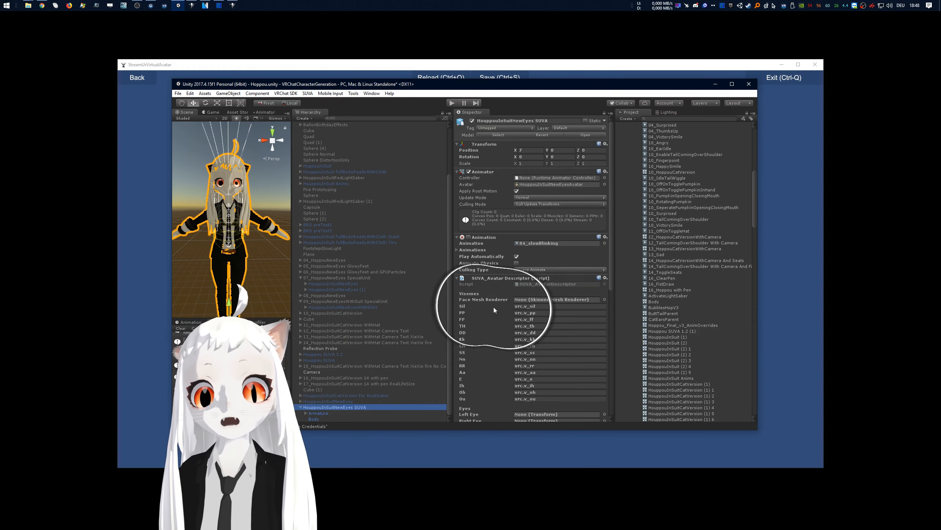
# Preview the Body mesh's Nagomi blend shape at 100, then reset it to 0.
pyautogui.click(322, 419)
pyautogui.moveTo(612, 238); pyautogui.dragTo(611, 294)
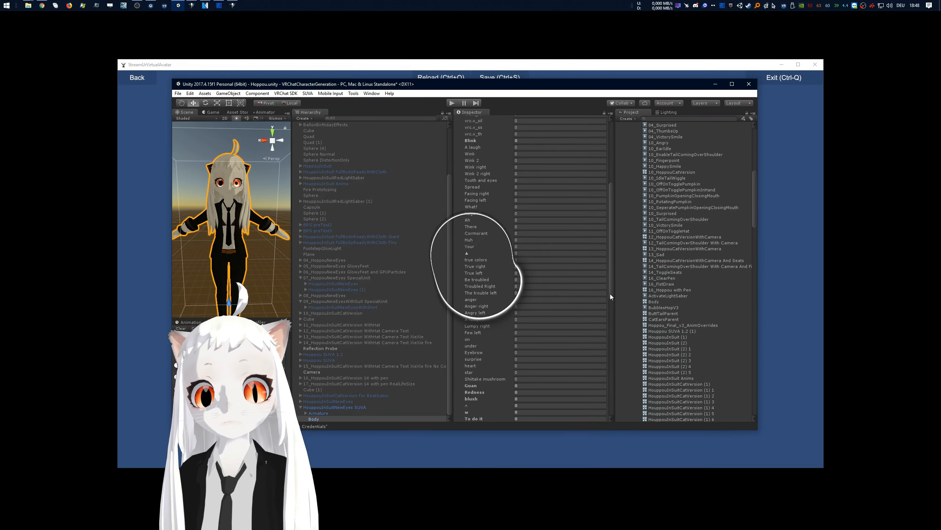
pyautogui.click(523, 214)
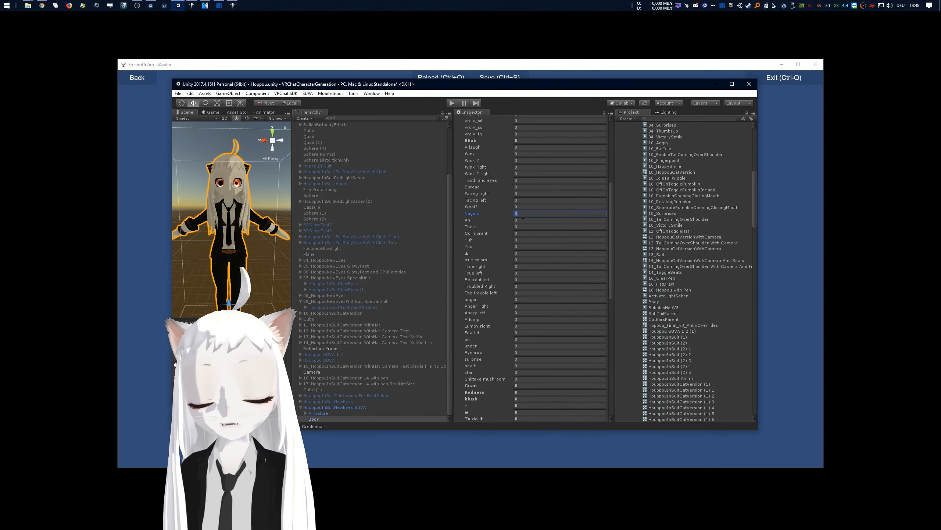
pyautogui.write('100')
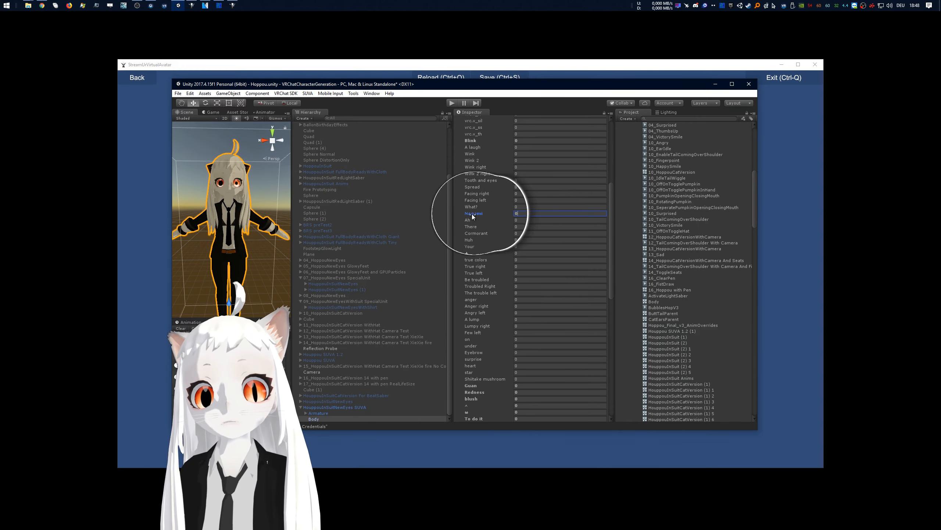
pyautogui.write('0')
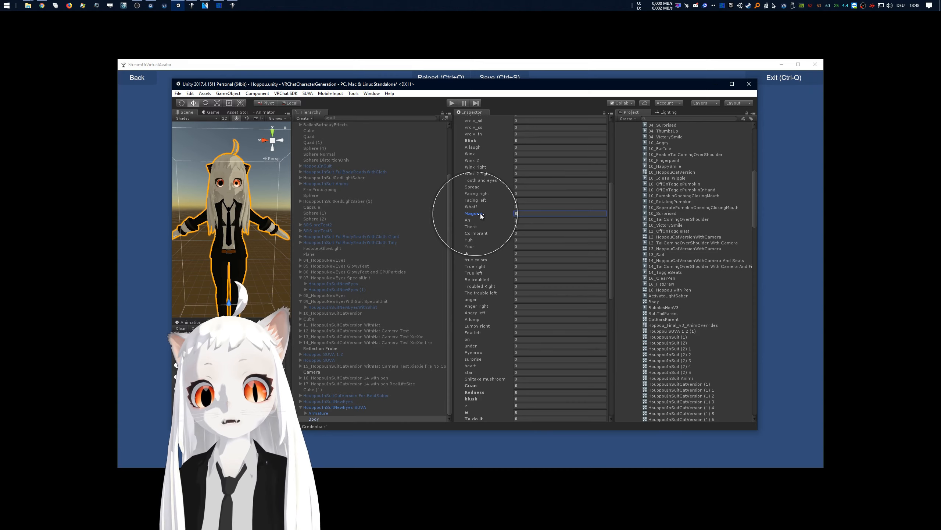
# Set the Blink blend shape of the HouppouInSuitNewEyes SUVA avatar's SUVA_Avatar Descriptor to Nagomi.
pyautogui.click(320, 407)
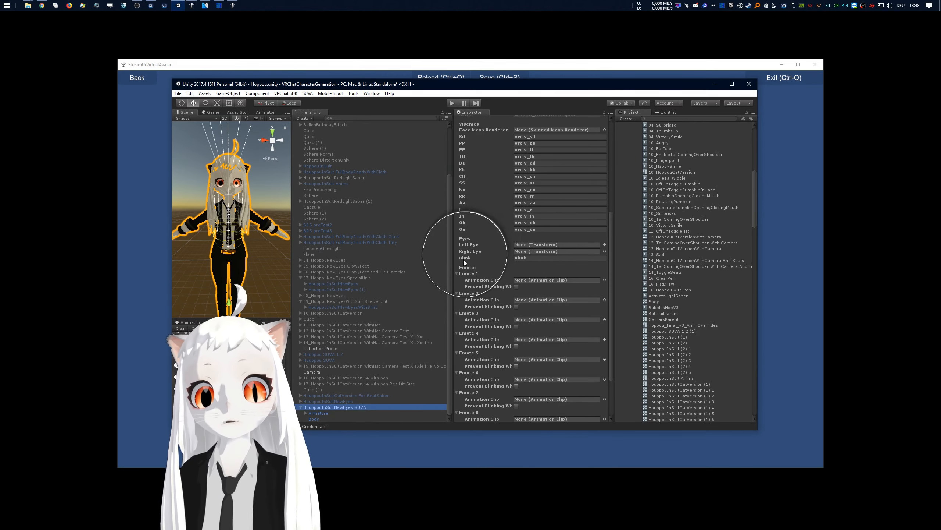
pyautogui.click(526, 258)
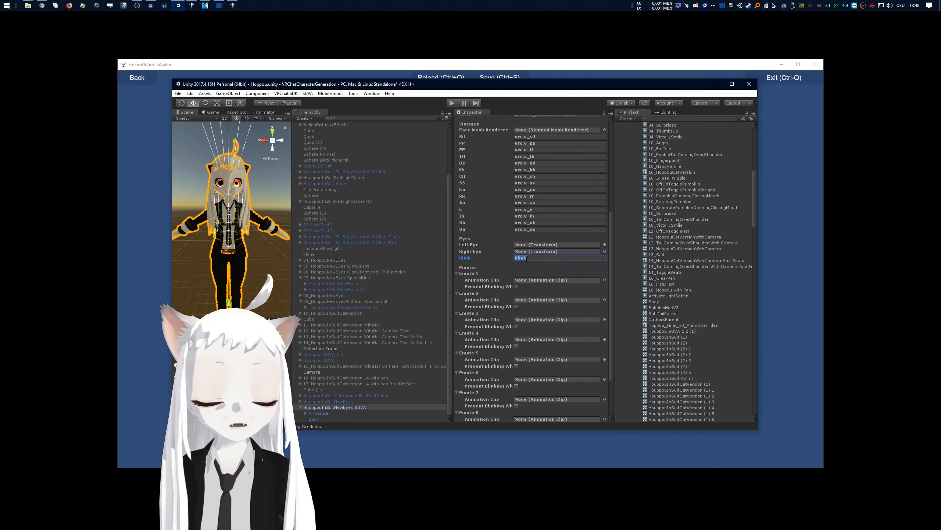
pyautogui.write('Nagomi')
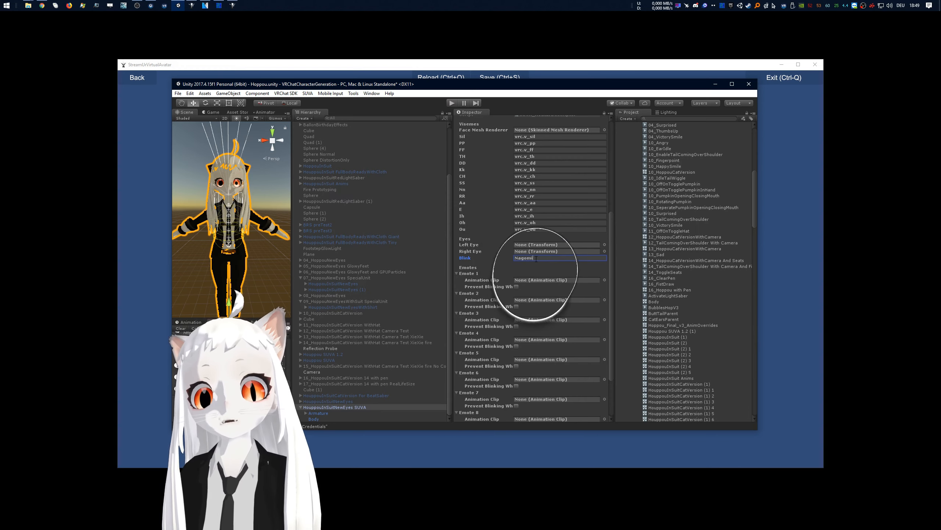
pyautogui.moveTo(536, 258); pyautogui.dragTo(511, 263)
# Assign the avatar's Body mesh as the descriptor's Face Mesh Renderer, and run Validate to fill in the left and right eye transforms.
pyautogui.scroll(3, 521, 273)
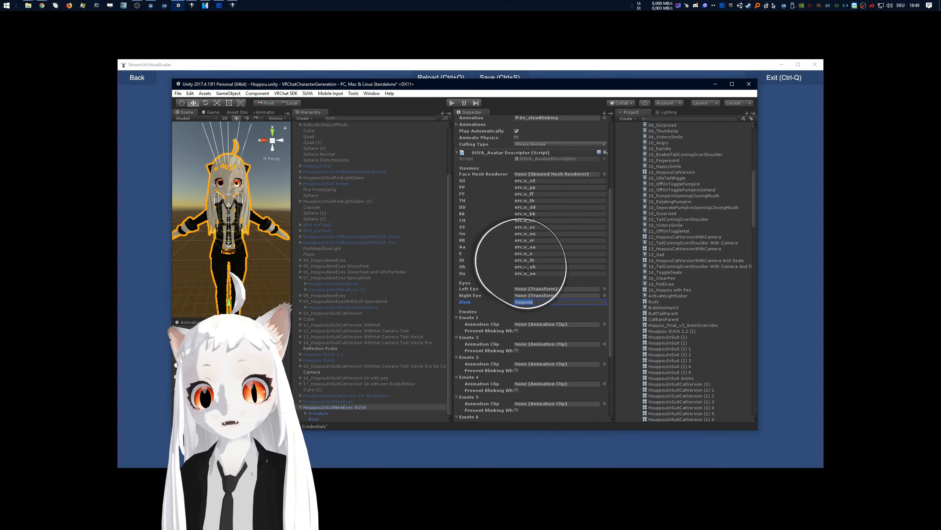
pyautogui.moveTo(314, 420); pyautogui.dragTo(534, 177)
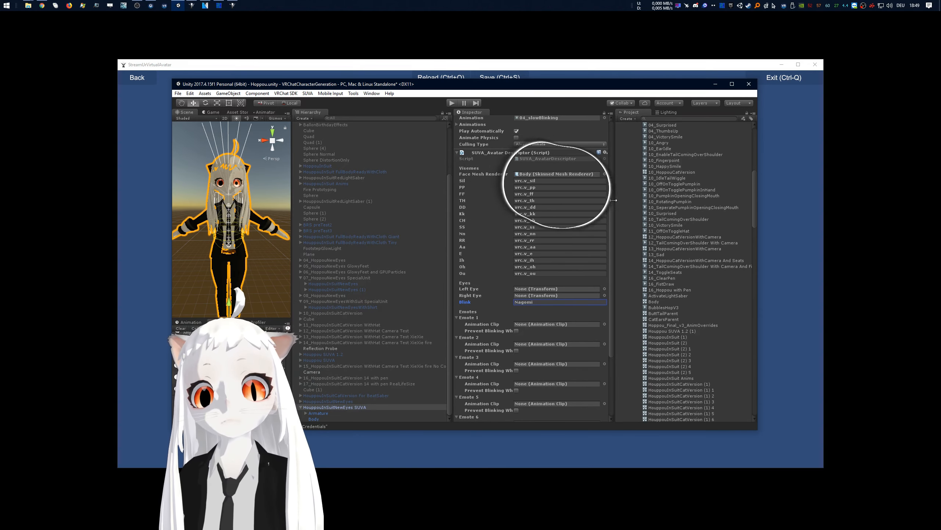
pyautogui.moveTo(610, 201); pyautogui.dragTo(612, 196)
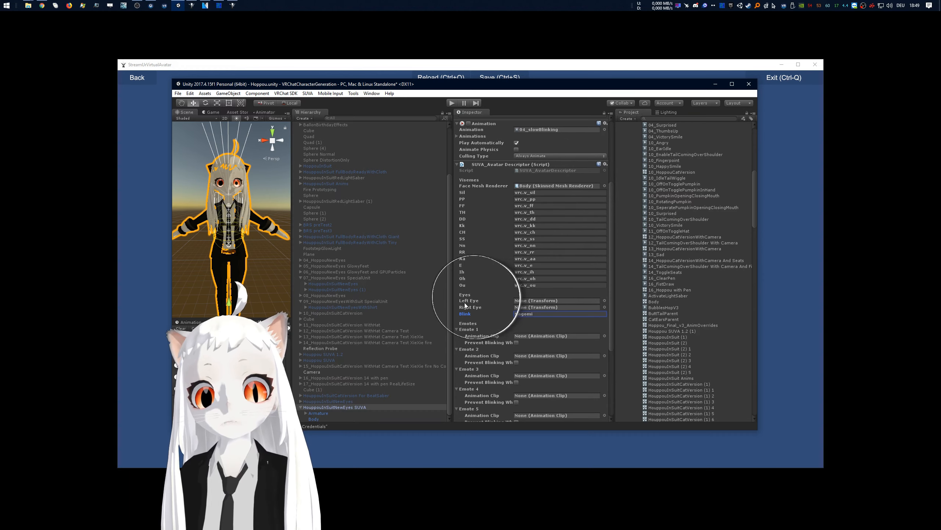
pyautogui.rightClick(503, 165)
pyautogui.click(522, 252)
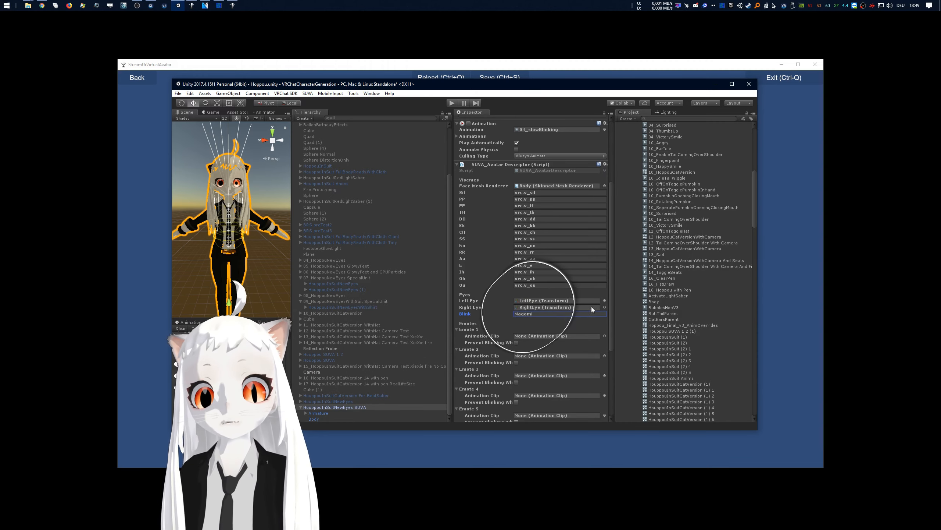
# Assign the 04_Surprised animation clip to Emote 1 and the 10_Surprised clip to Emote 2.
pyautogui.moveTo(611, 307); pyautogui.dragTo(609, 374)
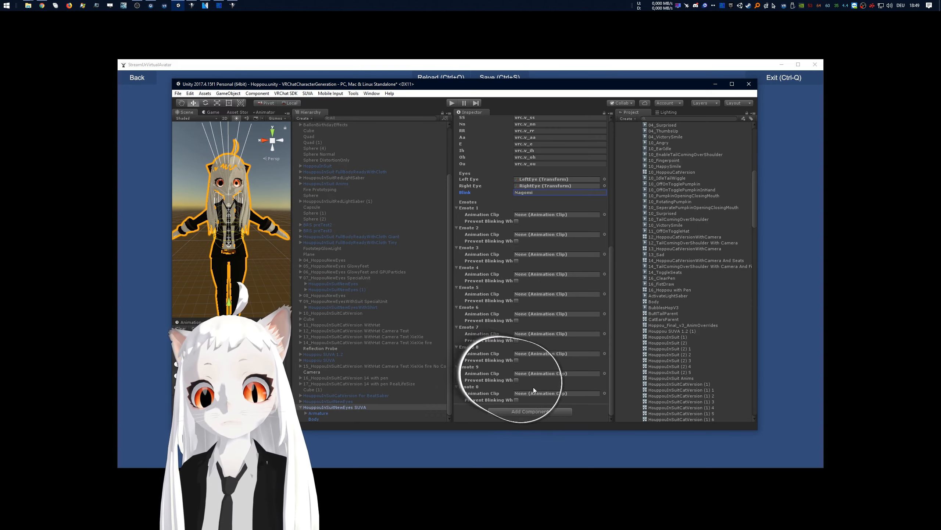
pyautogui.click(603, 215)
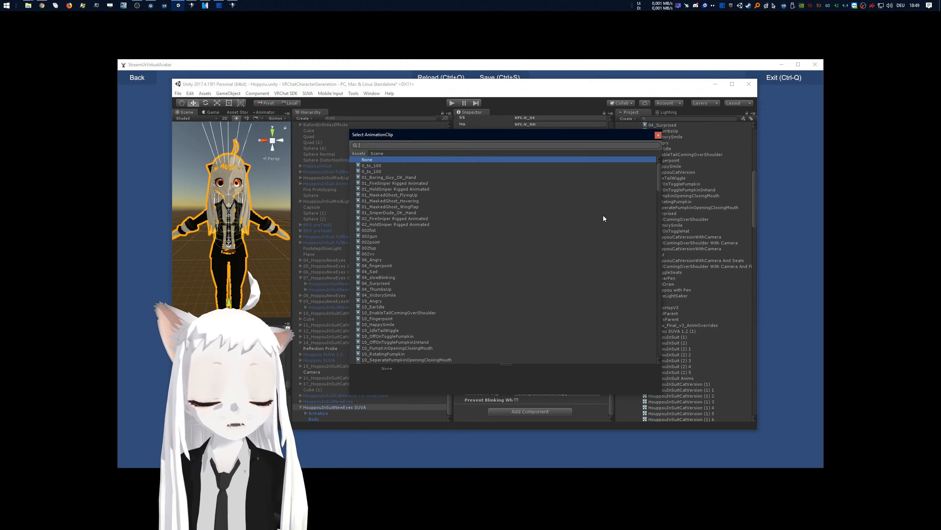
pyautogui.write('surp')
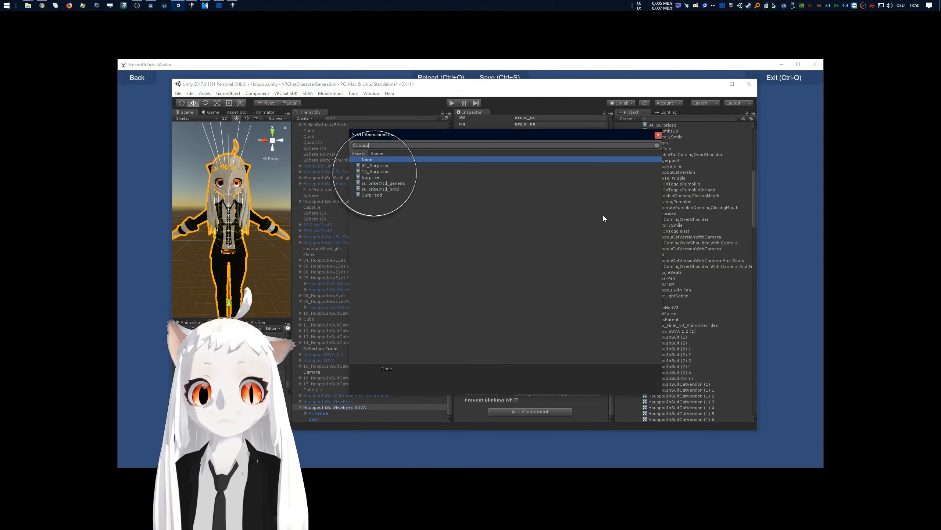
pyautogui.doubleClick(376, 166)
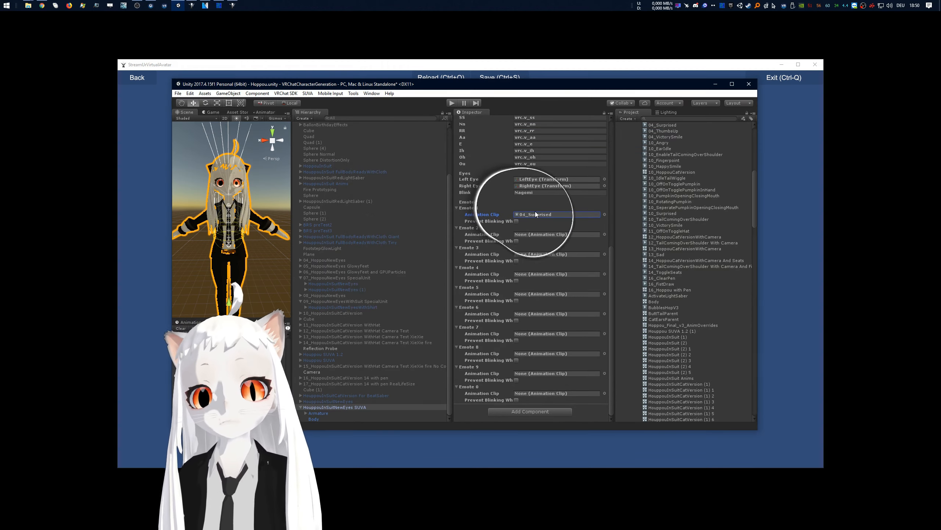
pyautogui.click(604, 234)
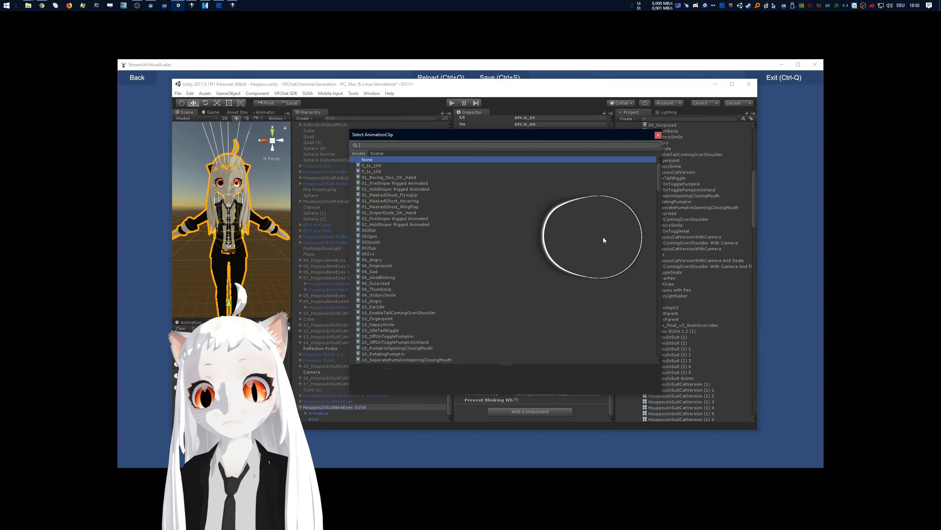
pyautogui.write('su')
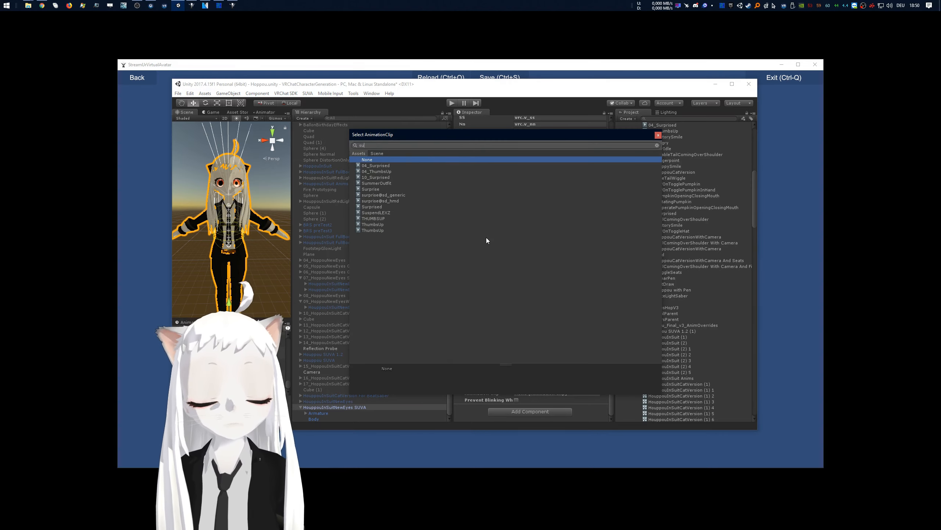
pyautogui.doubleClick(378, 177)
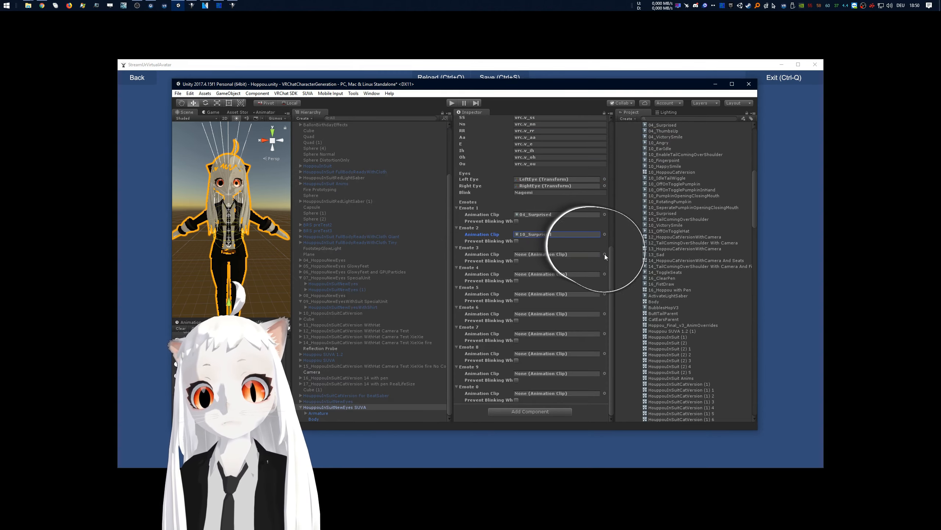
# Assign the 10_Angry animation clip to Emote 3 and enable Prevent Blinking When Active for it.
pyautogui.click(605, 254)
pyautogui.write('angr')
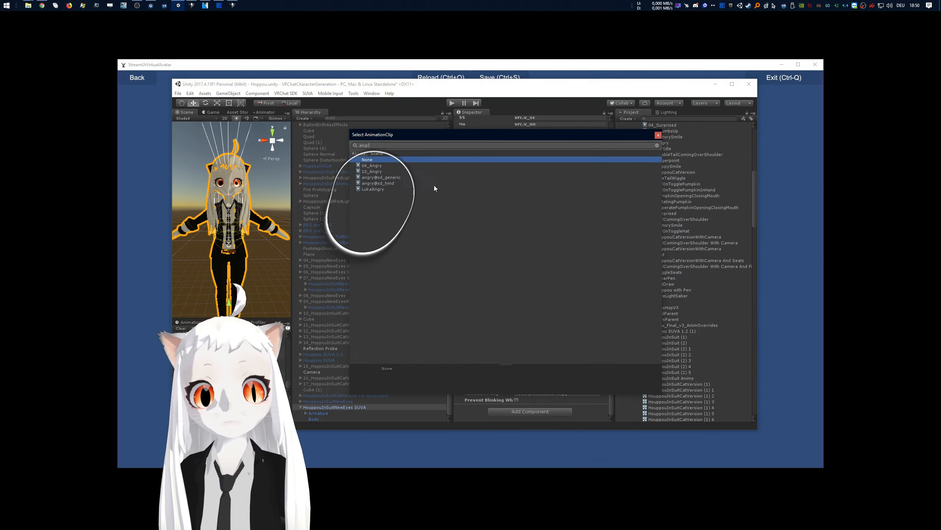
pyautogui.doubleClick(375, 172)
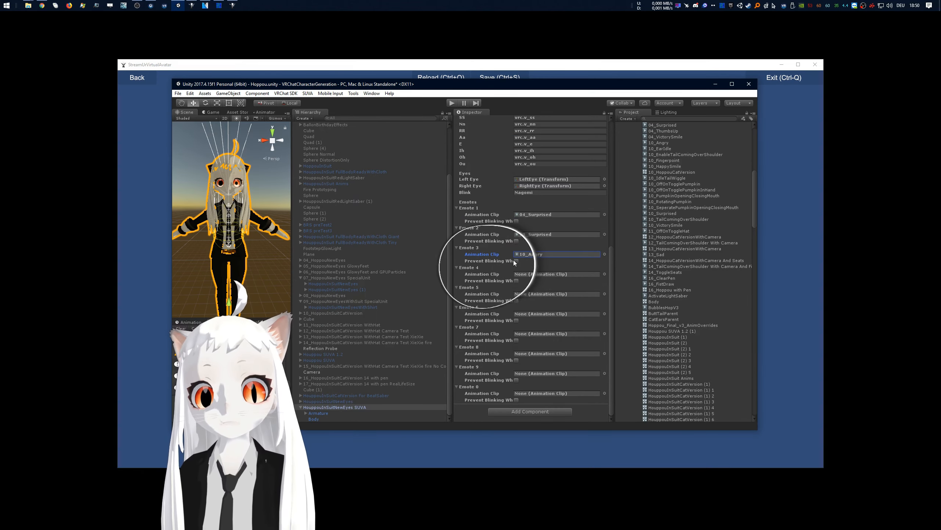
pyautogui.moveTo(451, 262); pyautogui.dragTo(382, 262)
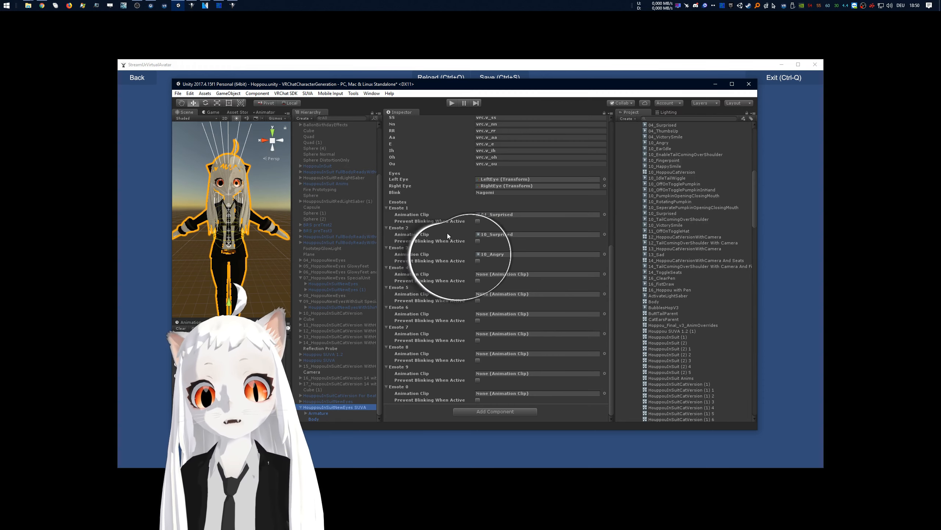
pyautogui.click(478, 261)
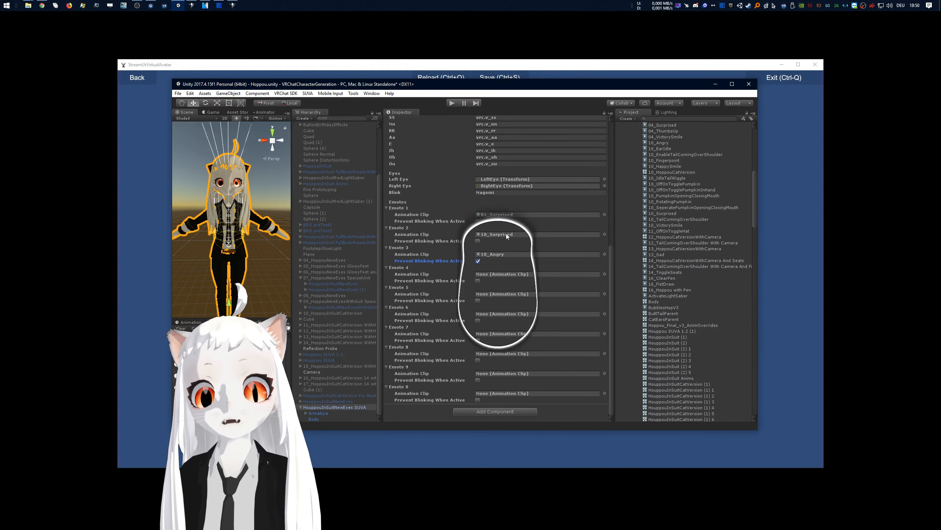
# Export the avatar for the SUVA application from the SUVA_Avatar Descriptor and acknowledge the export message.
pyautogui.moveTo(608, 256); pyautogui.dragTo(609, 184)
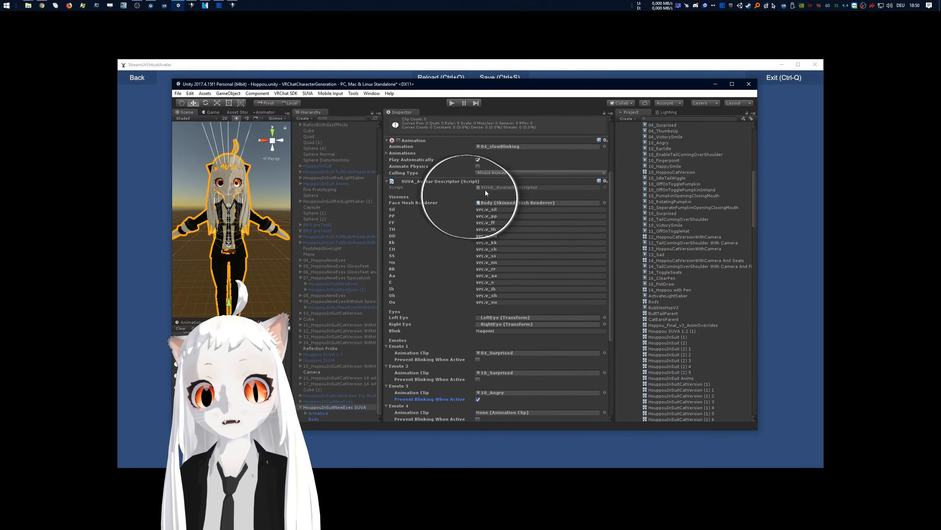
pyautogui.rightClick(457, 183)
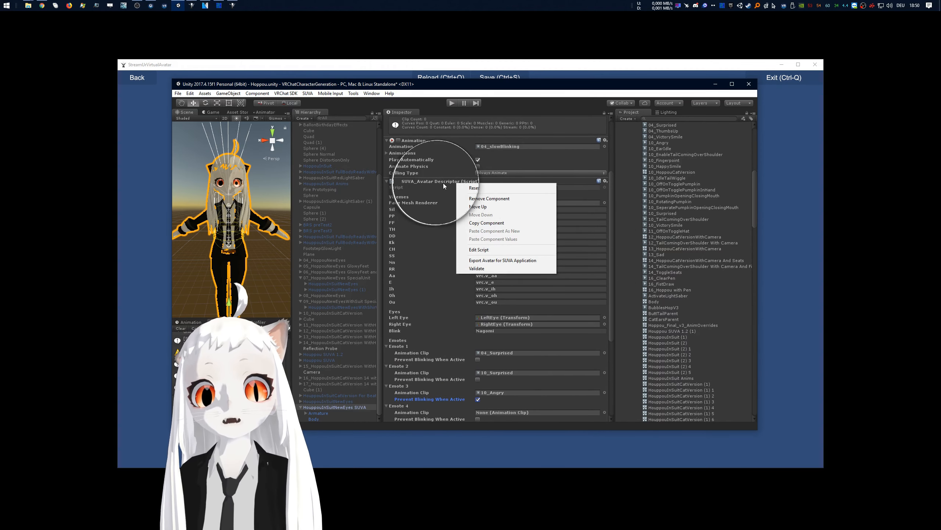
pyautogui.click(492, 261)
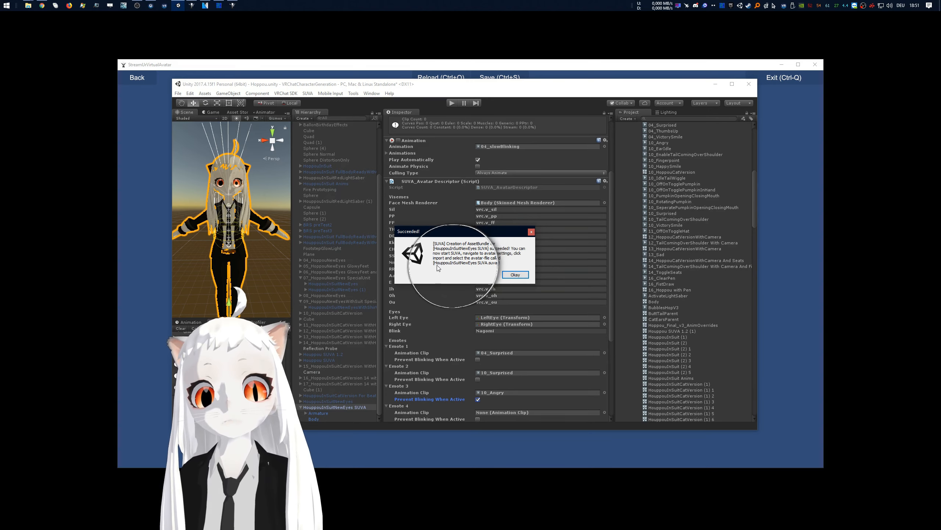
pyautogui.click(515, 275)
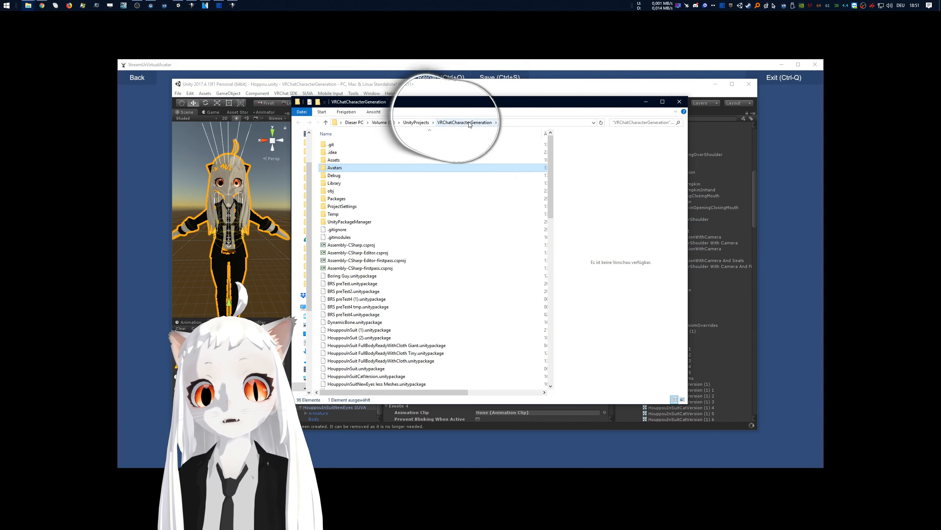
# Open the HouppouInSuitNewEyes SUVA folder inside Avatars and copy its folder path.
pyautogui.doubleClick(335, 168)
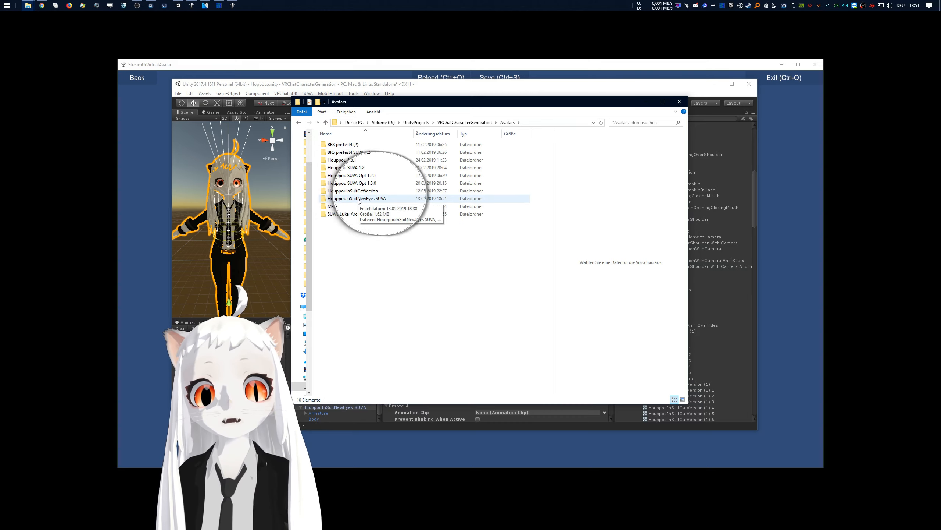
pyautogui.doubleClick(358, 200)
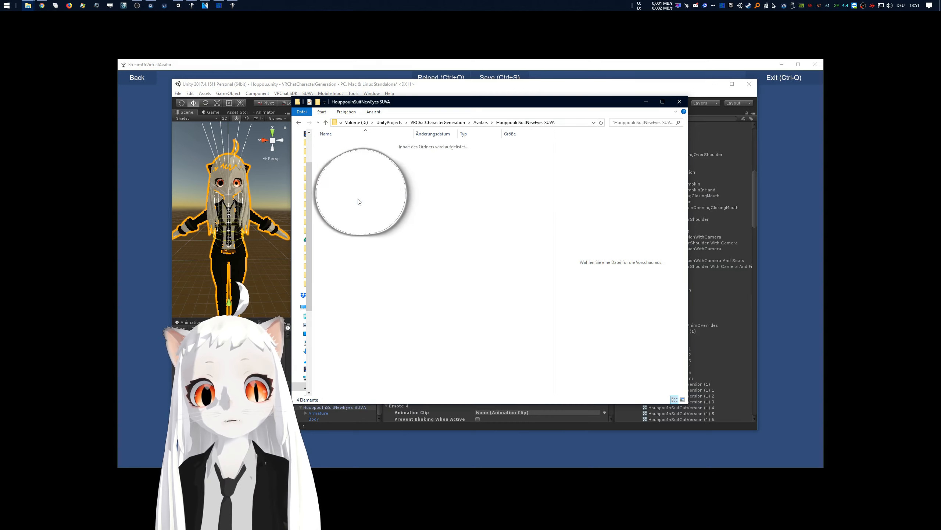
pyautogui.click(563, 123)
pyautogui.rightClick(441, 123)
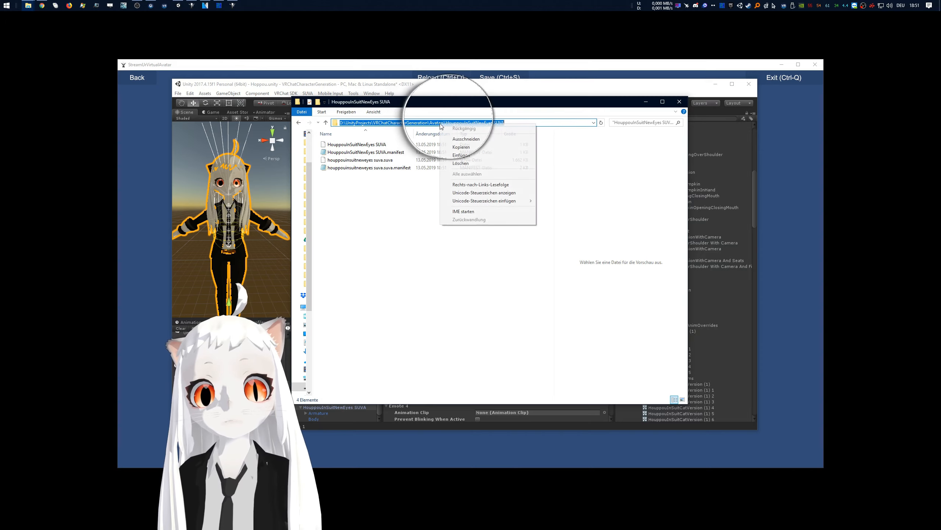
pyautogui.click(461, 149)
pyautogui.click(420, 206)
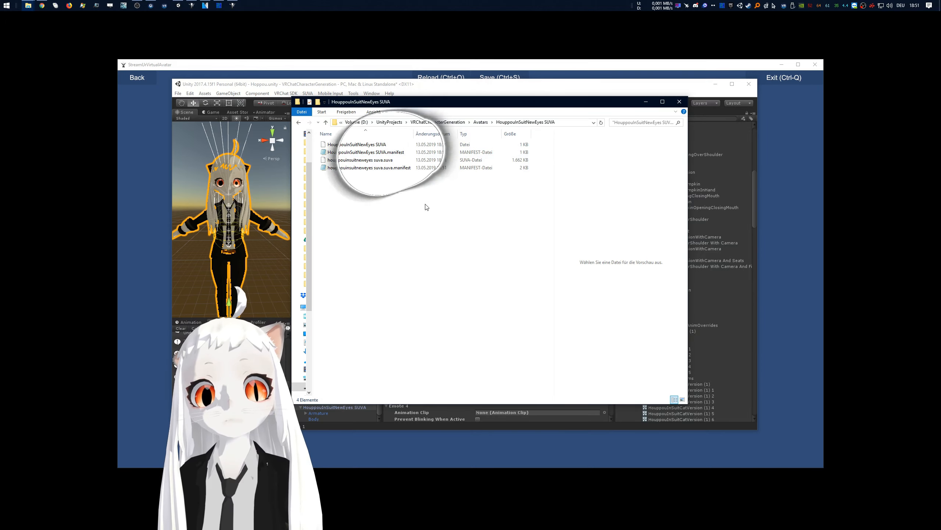
# Switch to StreamUrVirtualAvatar, open the Avatar settings and look through the list of selectable avatars.
pyautogui.click(234, 5)
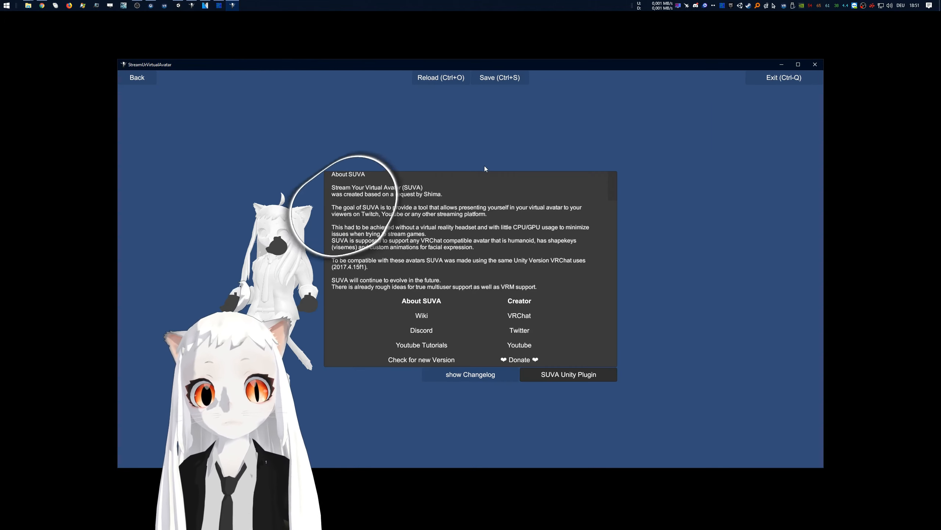
pyautogui.click(143, 80)
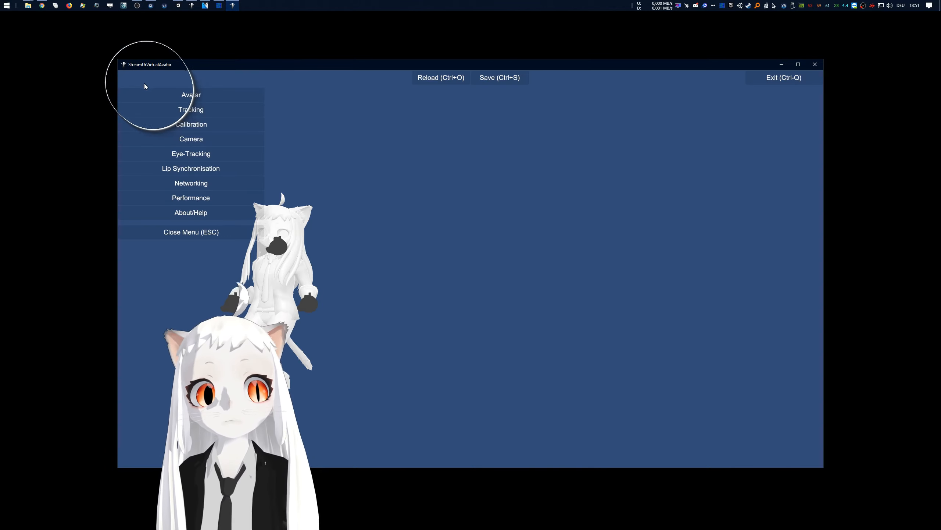
pyautogui.click(167, 96)
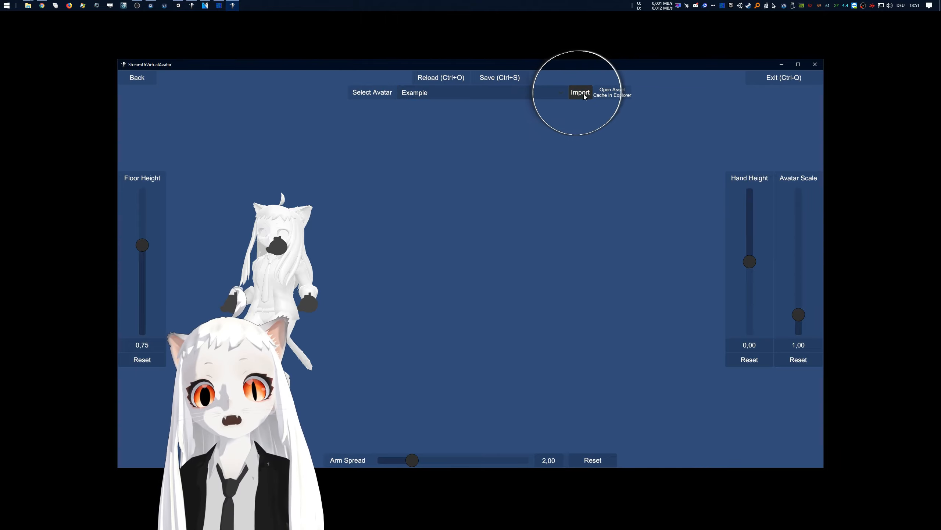
pyautogui.click(527, 94)
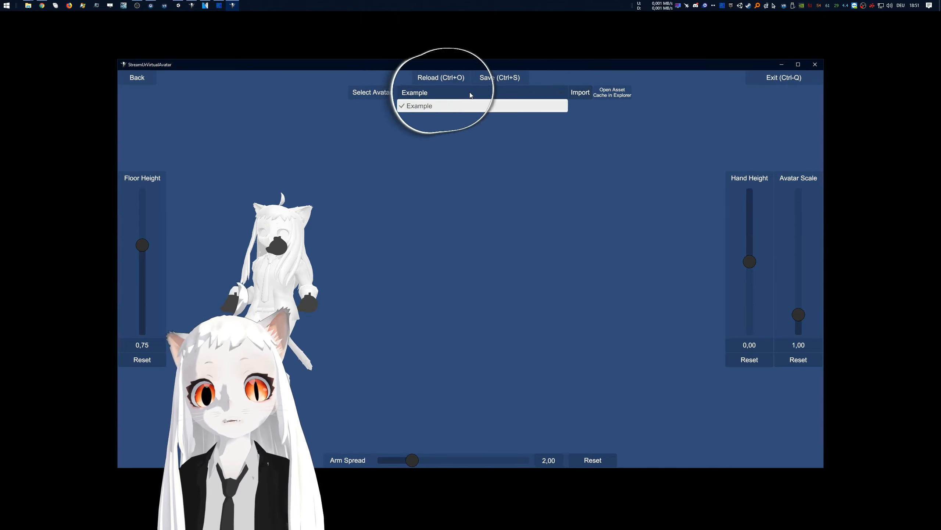
# Import houppouinsuitneweyes suva.suva from the D:\UnityProjects\VRChatCharacterGeneration\Avatars\HouppouInSuitNewEyes SUVA folder.
pyautogui.click(578, 93)
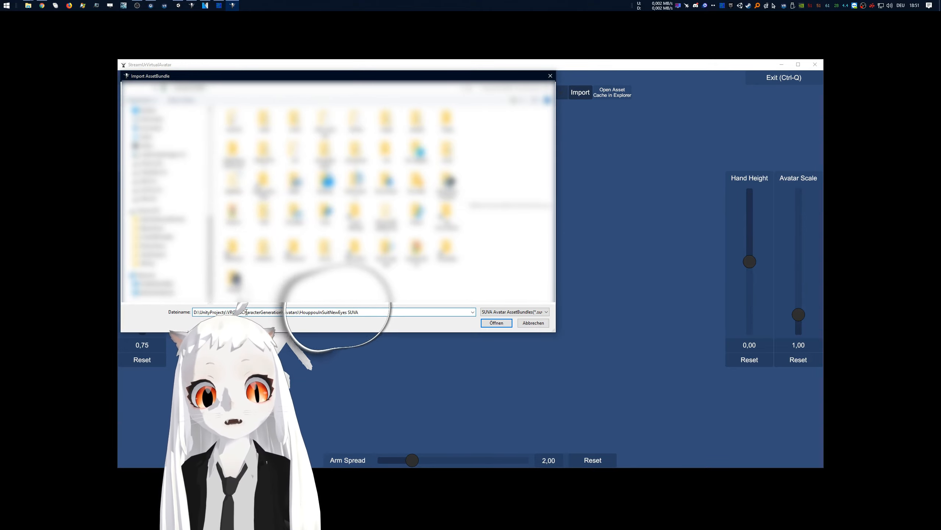
pyautogui.press('Return')
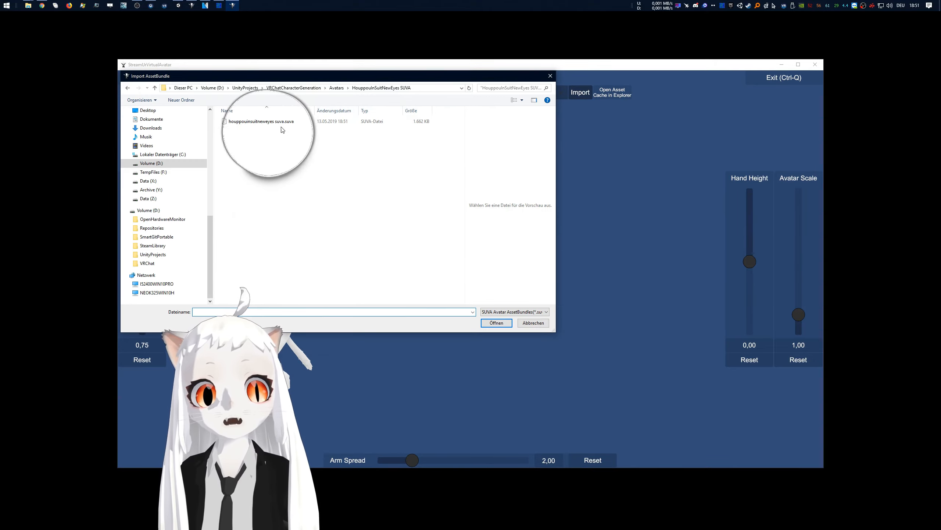
pyautogui.click(281, 121)
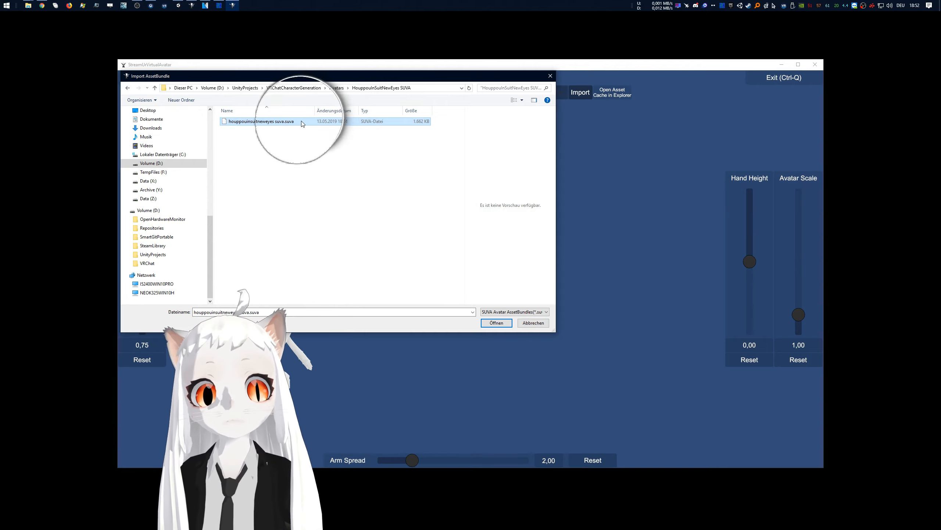
pyautogui.click(497, 322)
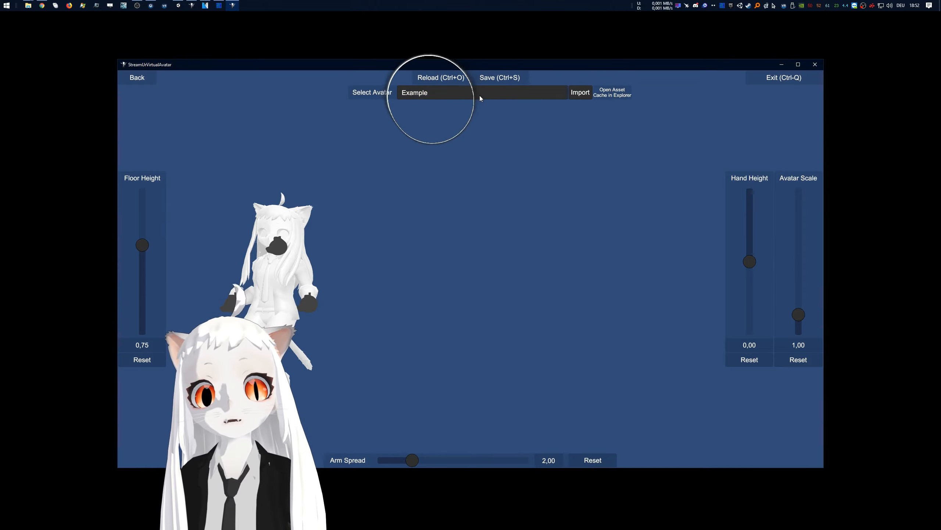
# Select the HouppouInSuitNewEyes SUVA avatar, centre it in the view and close the settings overlay.
pyautogui.click(479, 95)
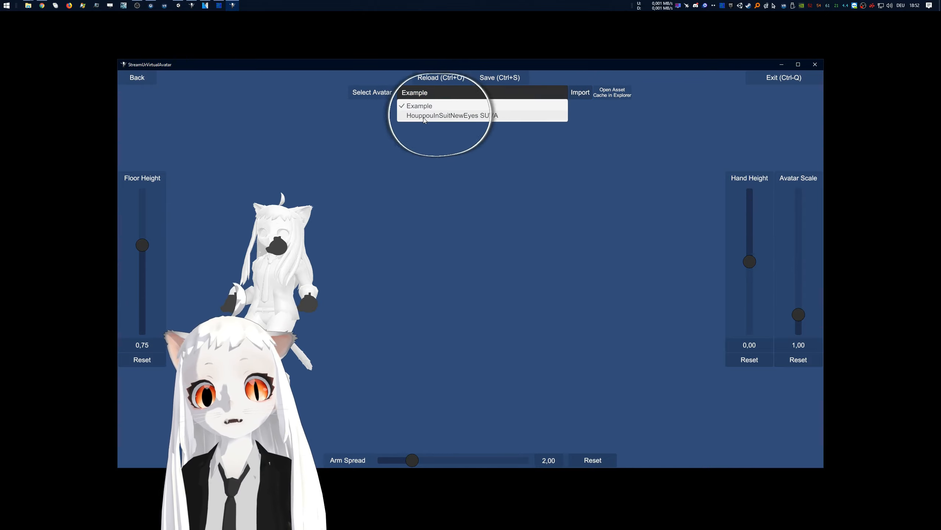
pyautogui.click(495, 117)
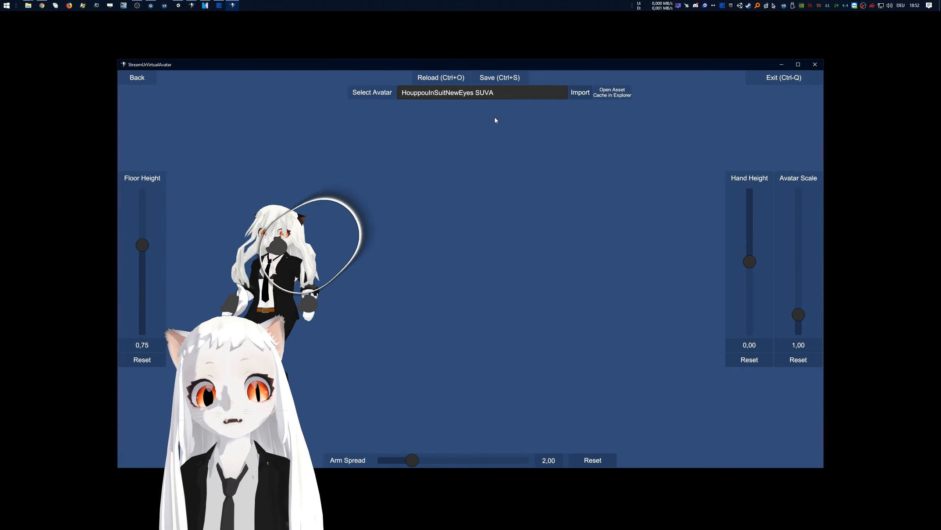
pyautogui.moveTo(279, 245); pyautogui.dragTo(440, 234)
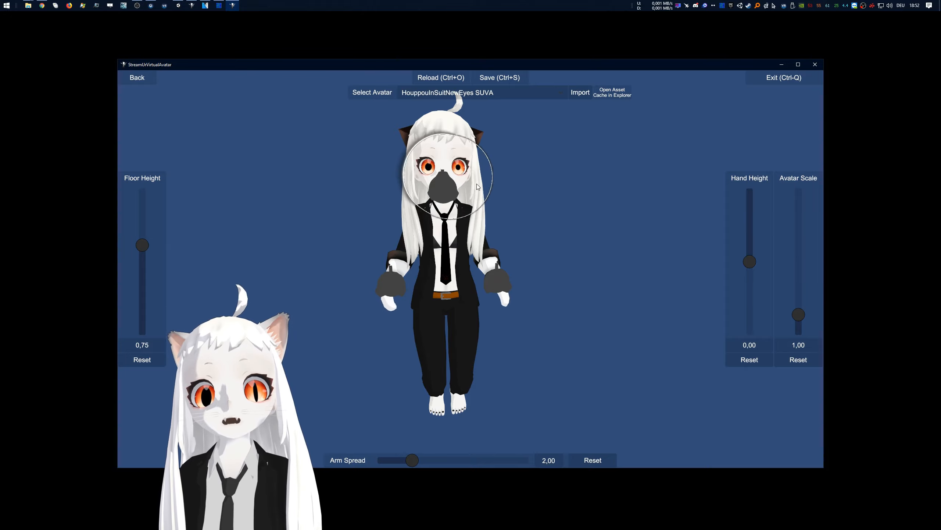
pyautogui.click(500, 195)
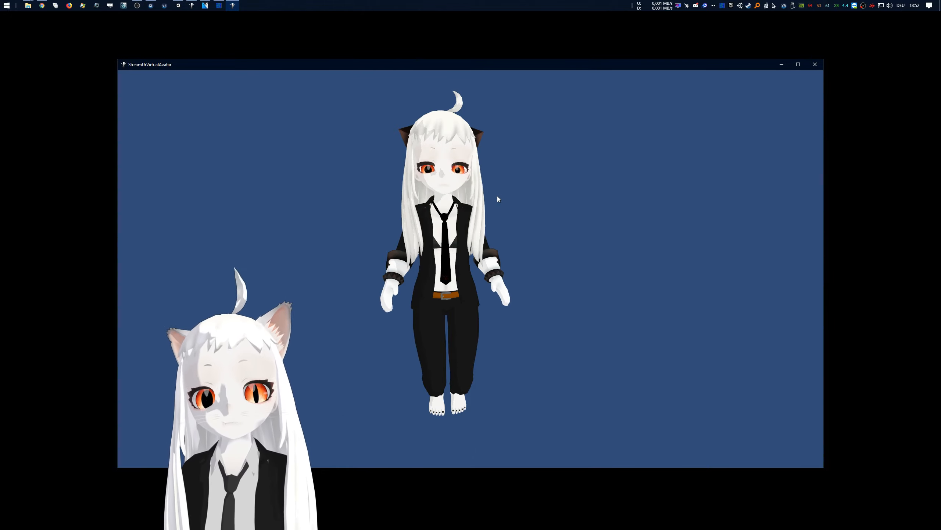